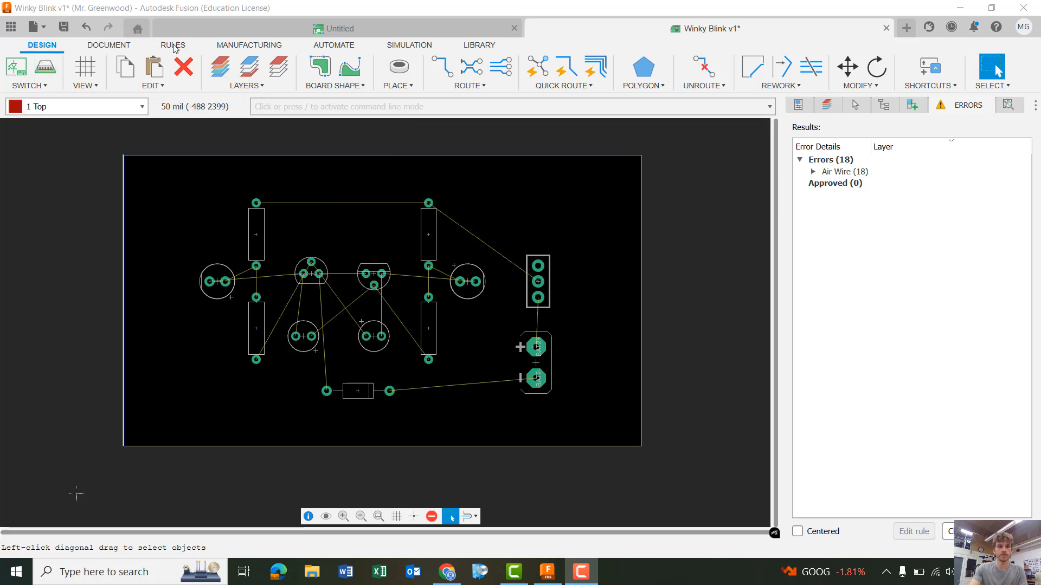
# Step: Open the design rules and set both the minimum and preferred Drill Size to 3 mil
pyautogui.click(173, 45)
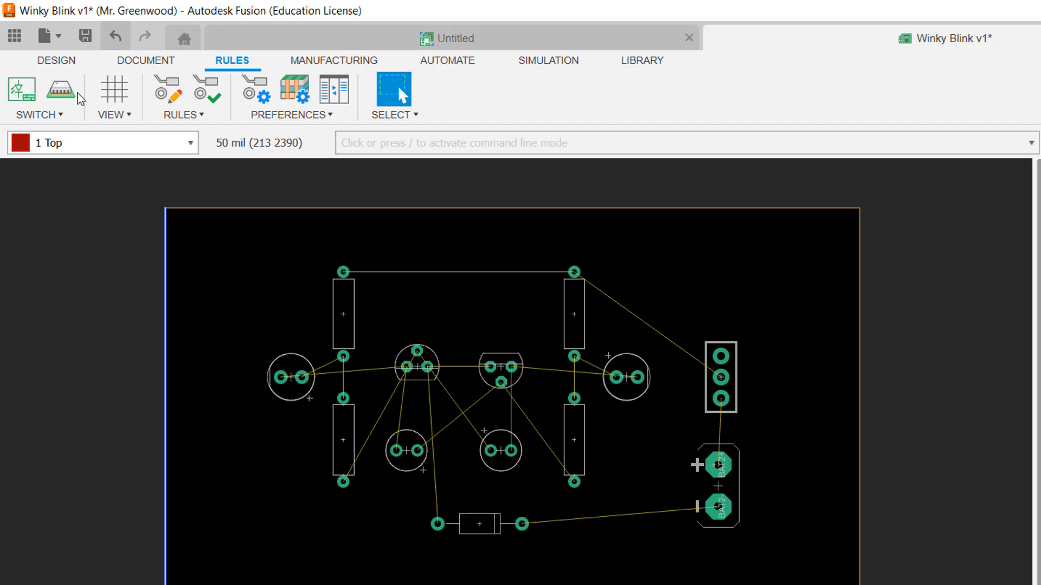
pyautogui.click(165, 93)
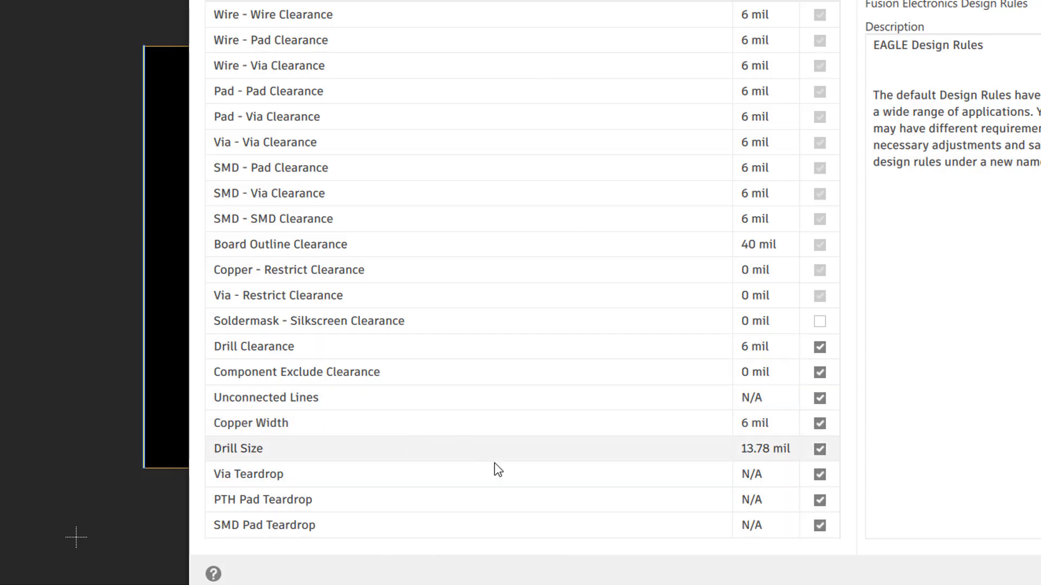
pyautogui.click(766, 451)
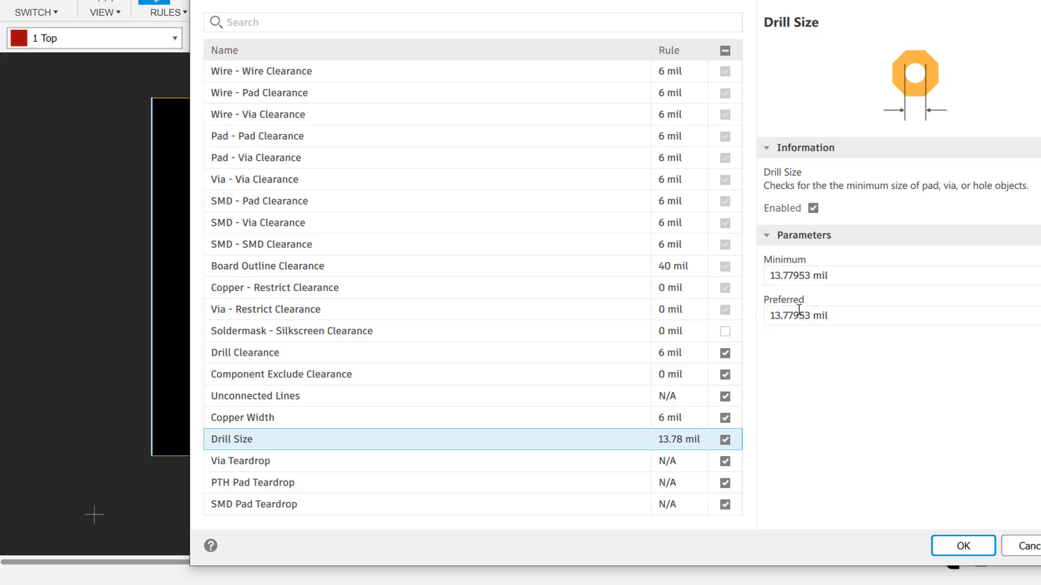
pyautogui.moveTo(806, 282); pyautogui.dragTo(762, 281)
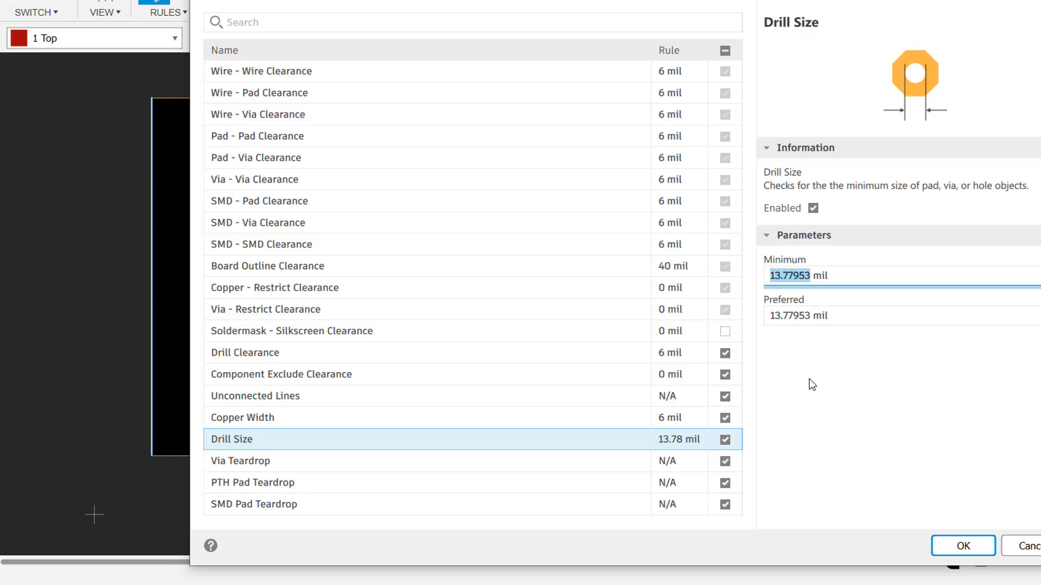
pyautogui.write('3')
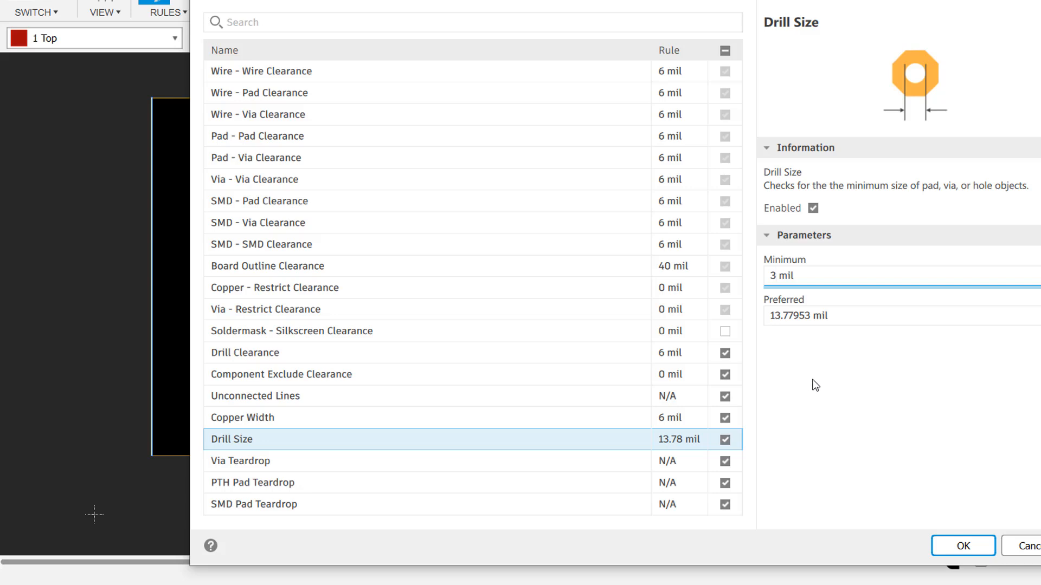
pyautogui.press('Return')
pyautogui.moveTo(809, 319); pyautogui.dragTo(766, 316)
pyautogui.write('3')
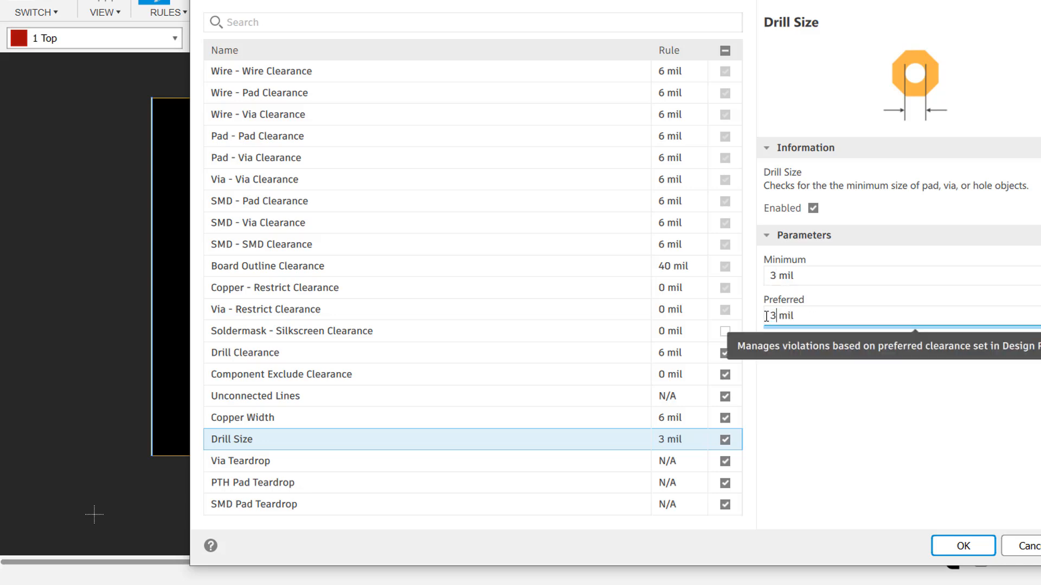
pyautogui.click(932, 432)
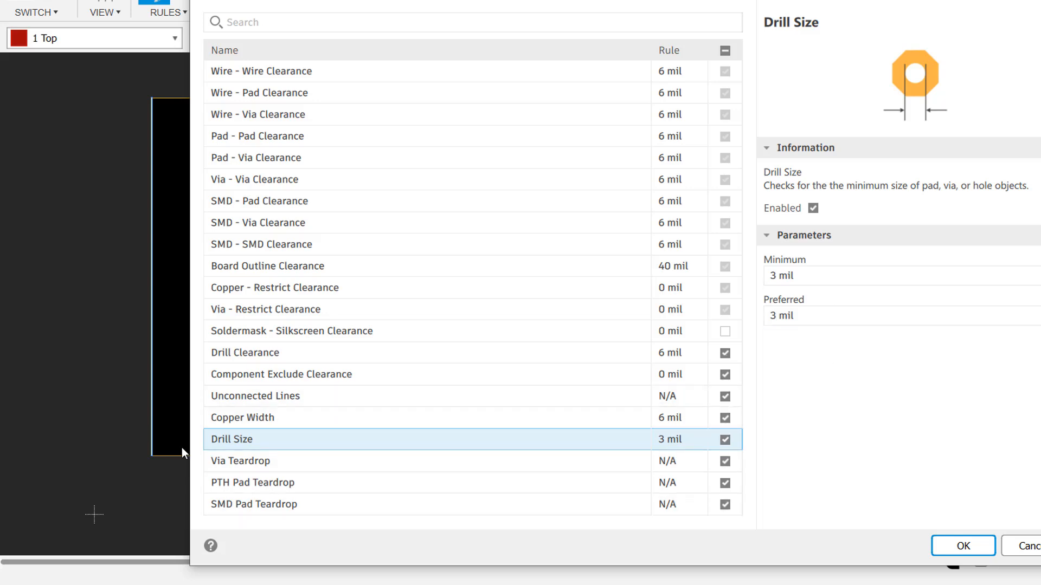
# Step: Set both the minimum and preferred Copper Width in the general design rules to 80 mil
pyautogui.click(247, 419)
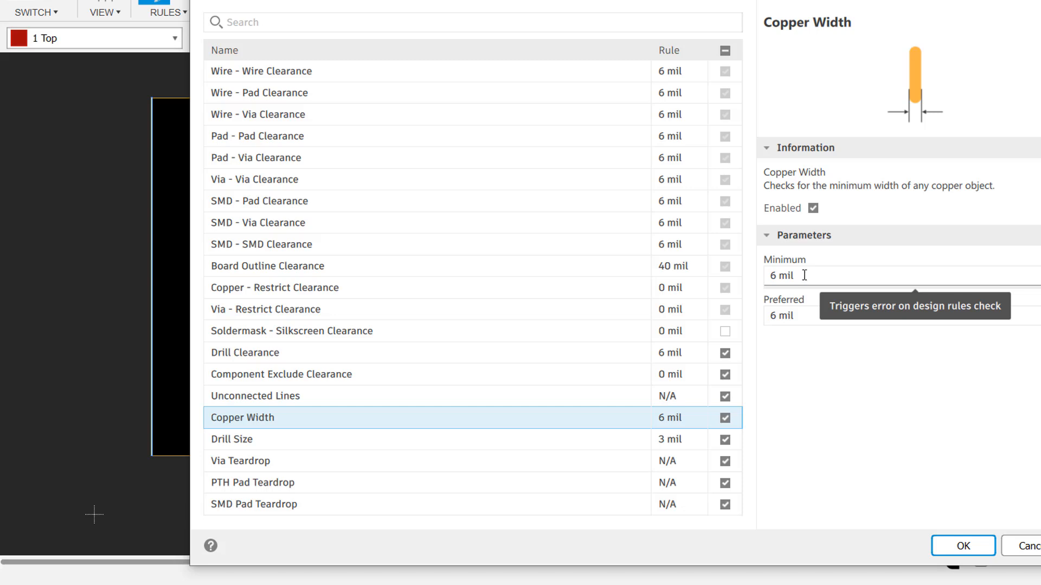
pyautogui.click(776, 277)
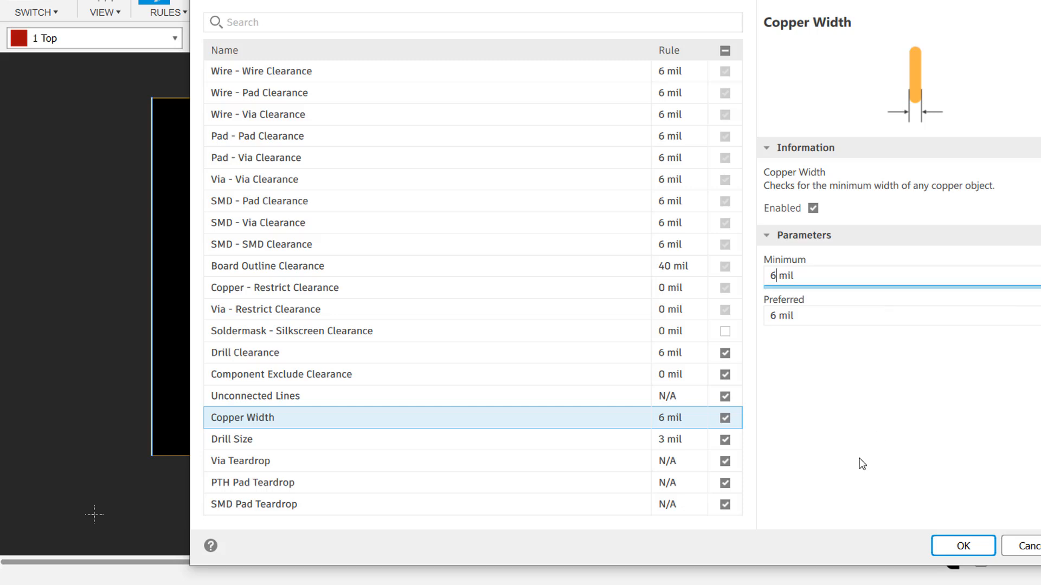
pyautogui.press('BackSpace')
pyautogui.write('80')
pyautogui.click(777, 319)
pyautogui.click(877, 382)
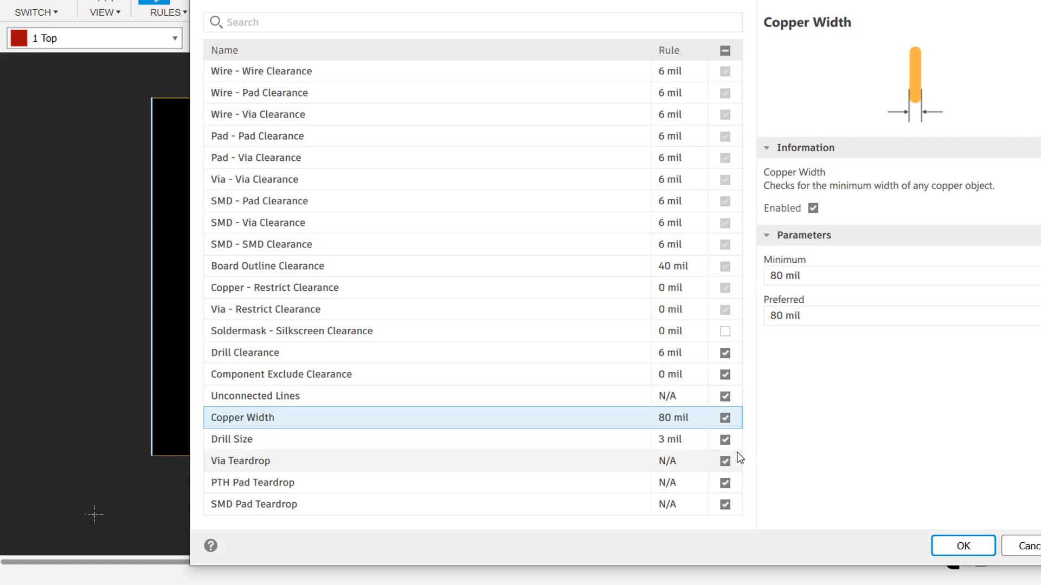
pyautogui.scroll(-3, 574, 472)
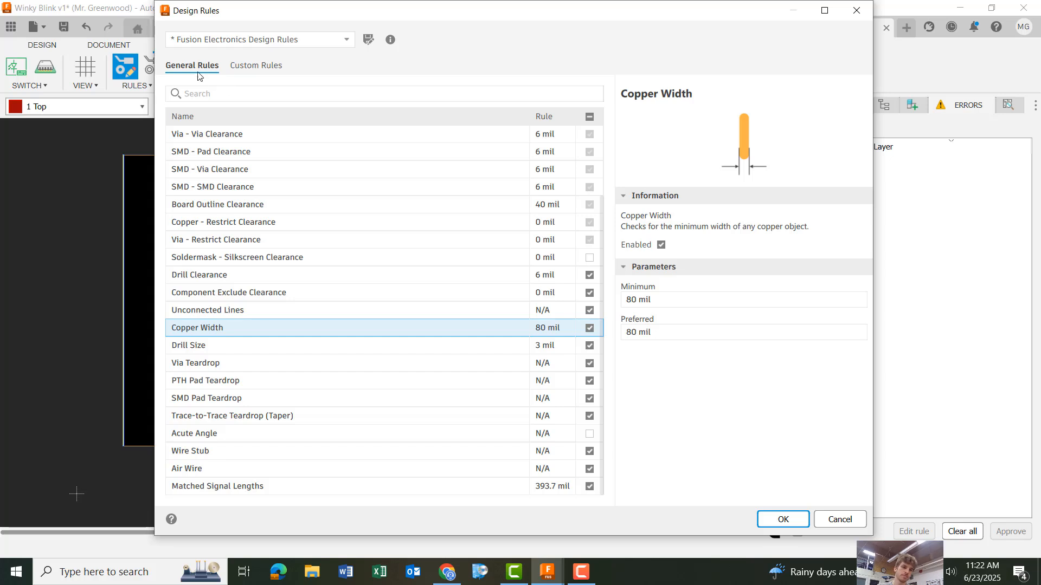
# Step: Look through the custom rule categories from Copper Clearance to Copper - Restrict Clearance, and accept the edited design rules
pyautogui.click(249, 67)
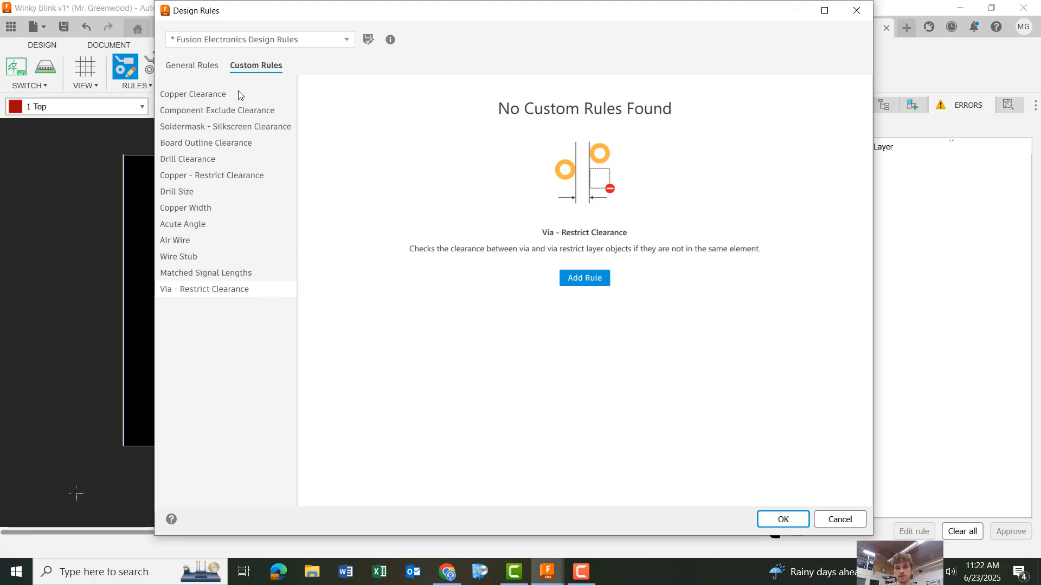
pyautogui.click(208, 98)
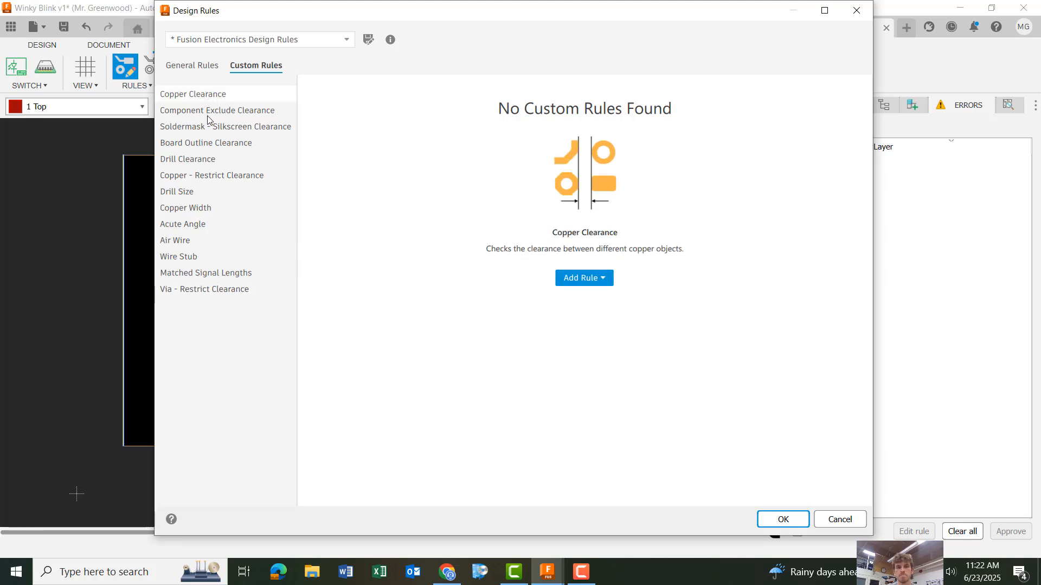
pyautogui.click(210, 113)
pyautogui.click(216, 128)
pyautogui.click(214, 144)
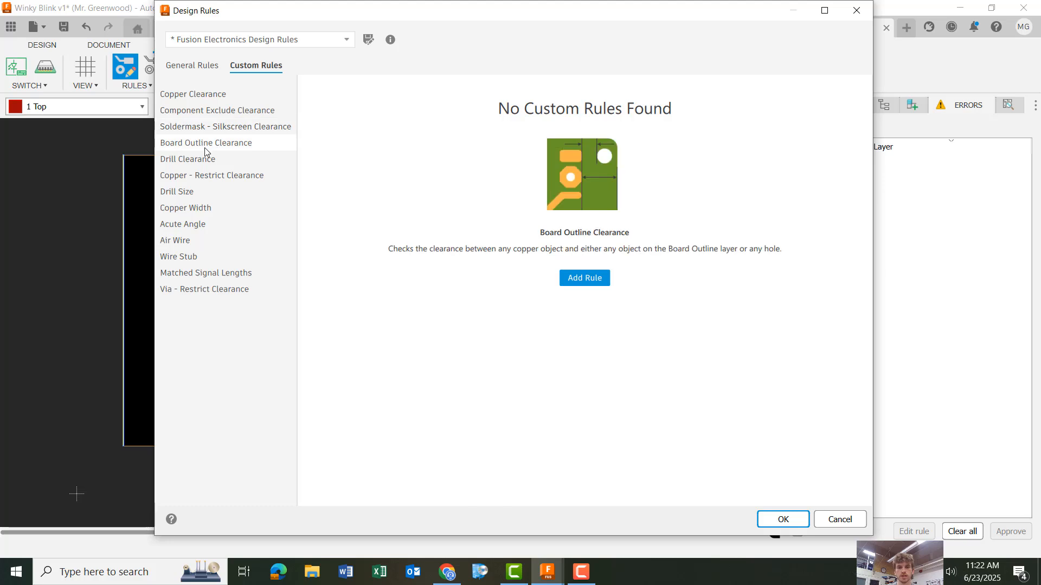
pyautogui.click(190, 160)
pyautogui.click(214, 175)
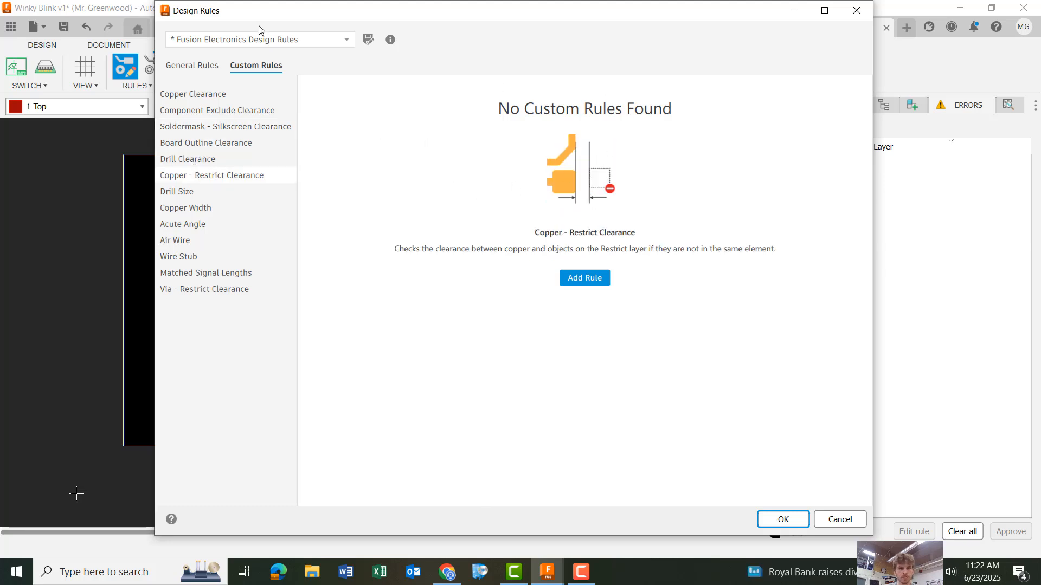
pyautogui.click(775, 519)
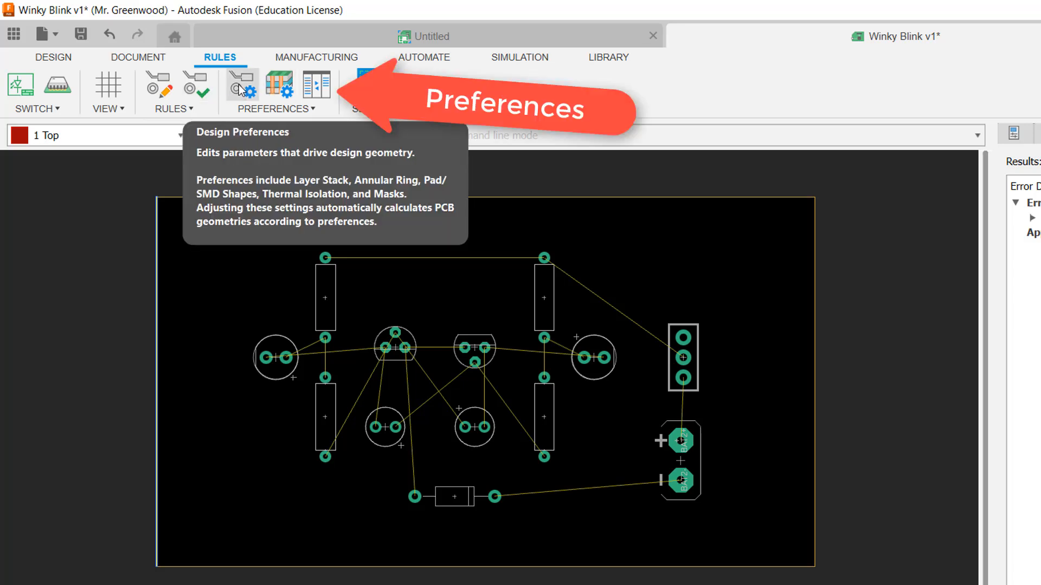
# Step: Open the design preferences and examine the layer stack presets and the layer pairs of the 2 Layer Stack
pyautogui.click(241, 88)
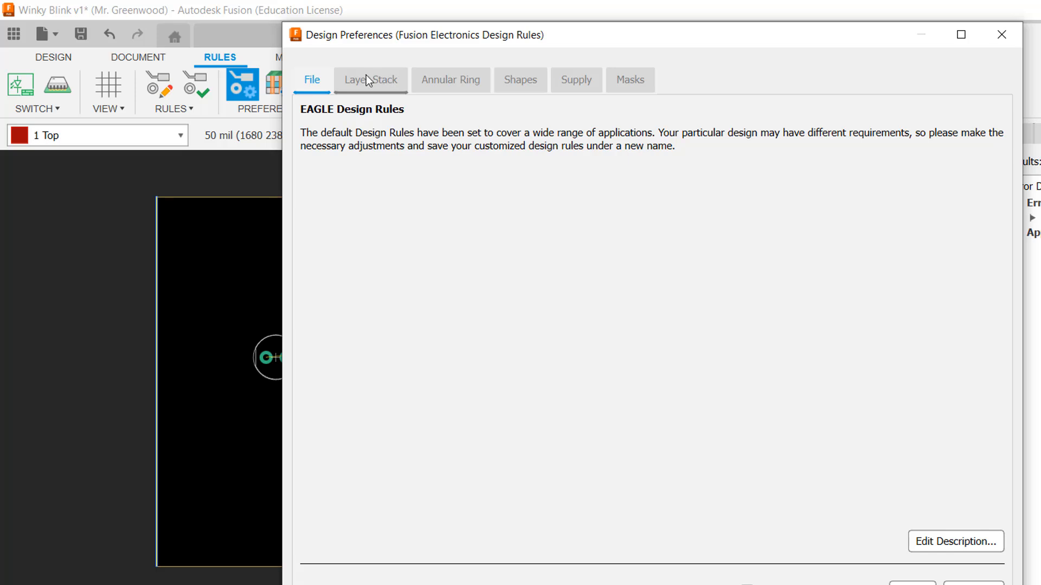
pyautogui.click(366, 79)
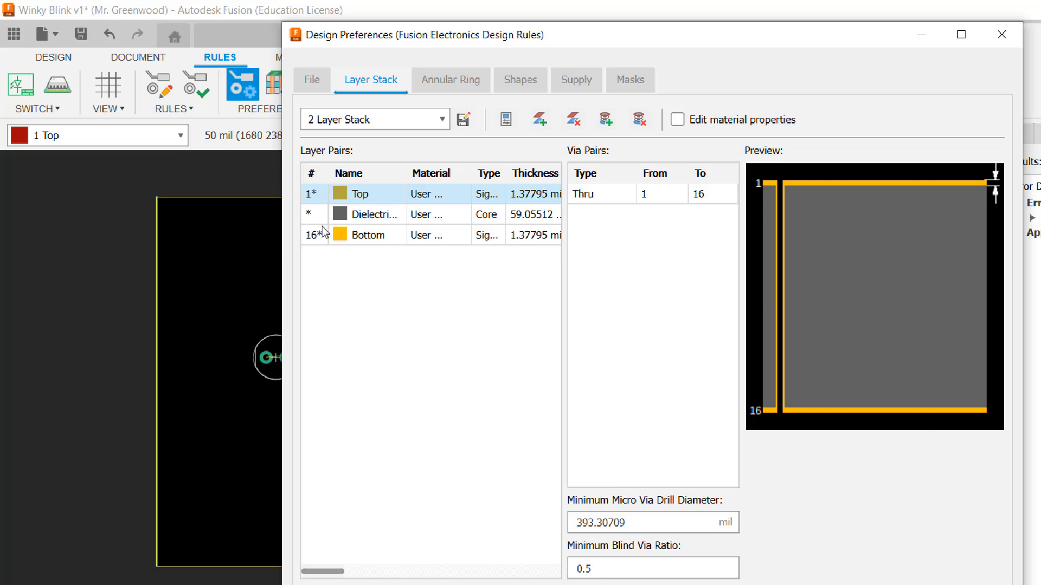
pyautogui.click(400, 118)
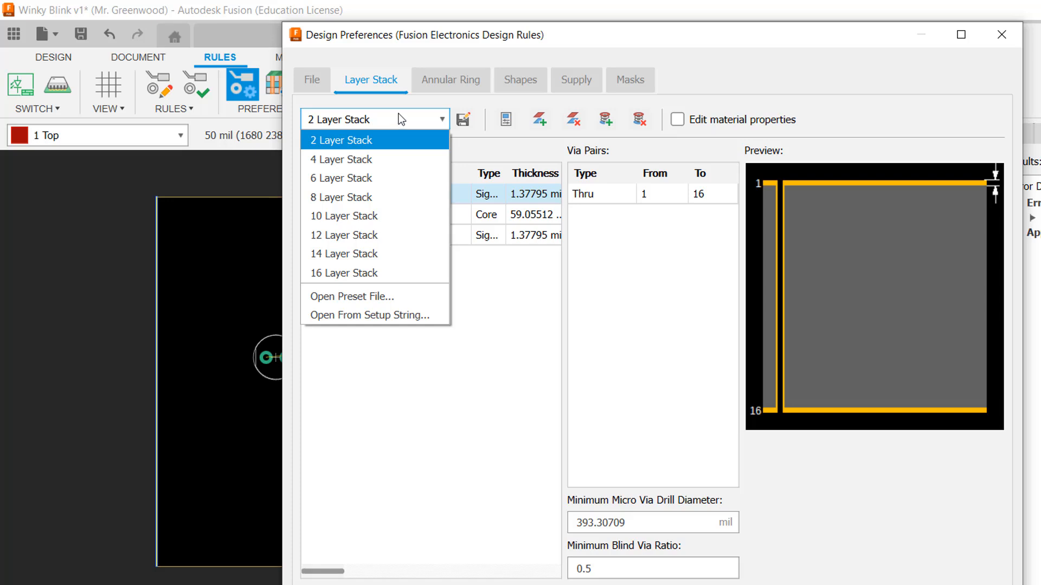
pyautogui.click(376, 442)
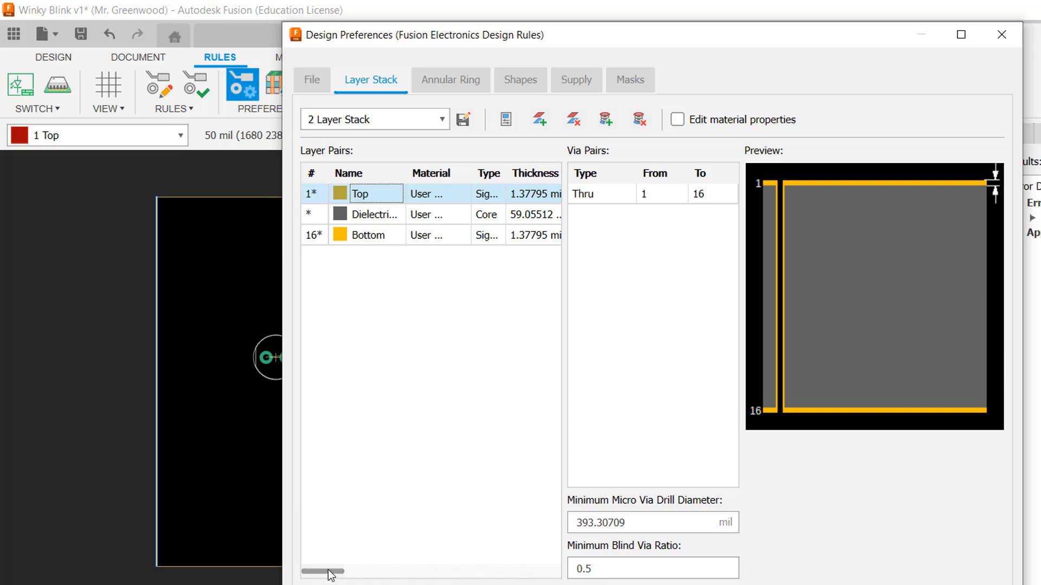
pyautogui.moveTo(346, 572); pyautogui.dragTo(353, 569)
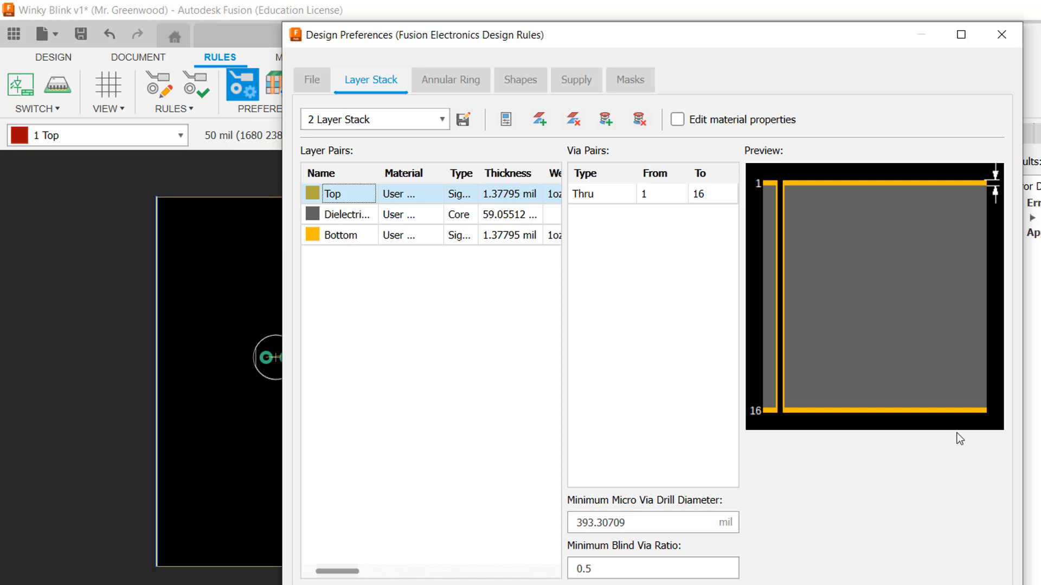
# Step: Set the bottom pads' annular ring to a minimum of 90 mil and a maximum of 120 mil
pyautogui.click(429, 79)
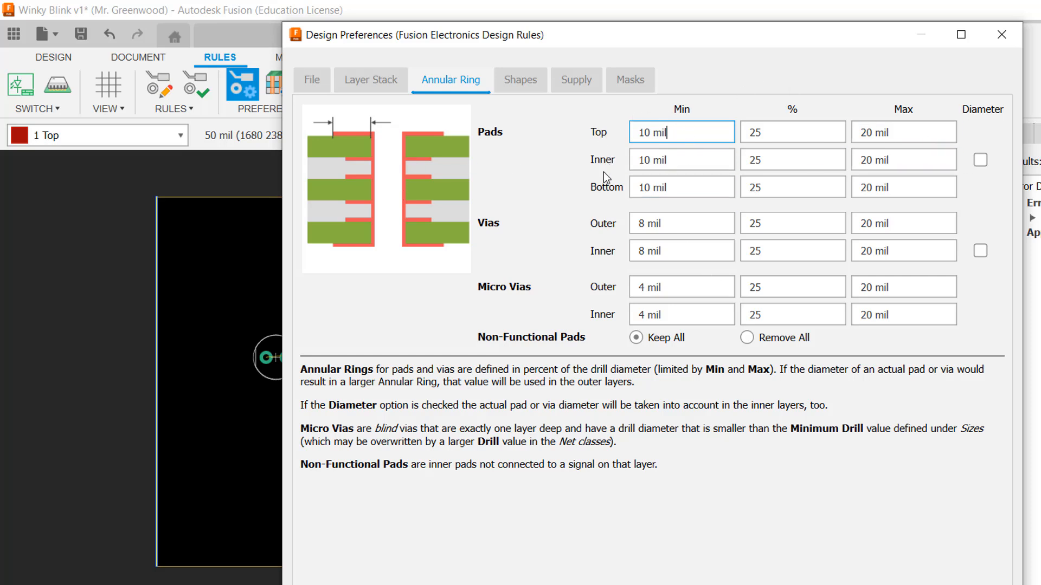
pyautogui.click(648, 189)
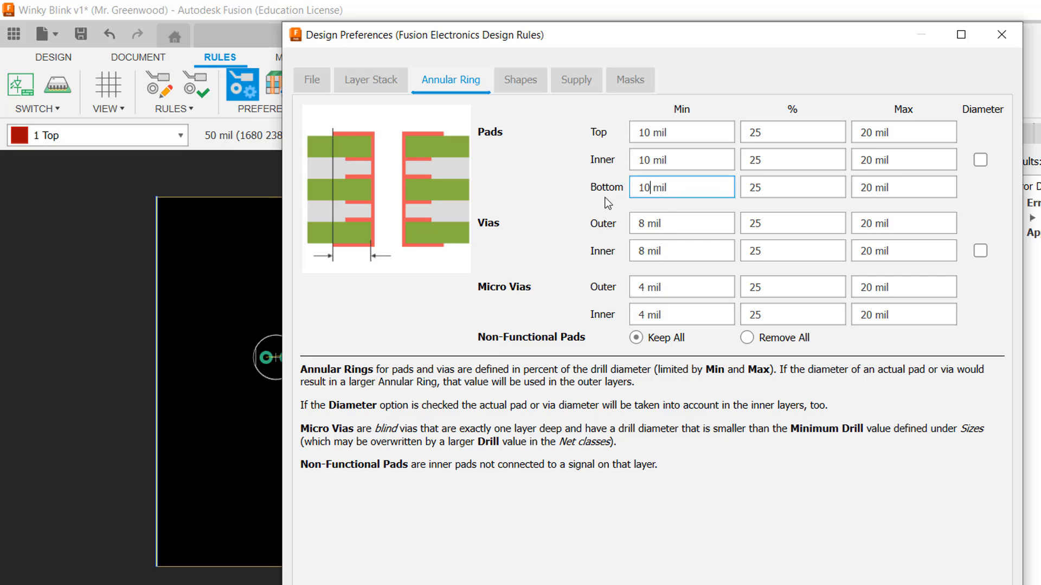
pyautogui.doubleClick(650, 190)
pyautogui.write('90')
pyautogui.doubleClick(867, 187)
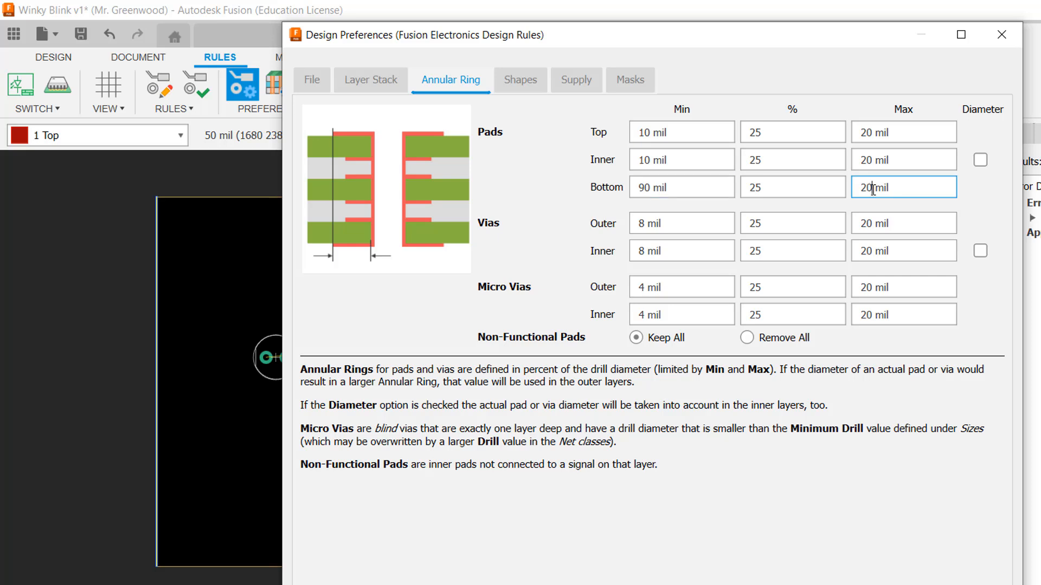
pyautogui.press('BackSpace')
pyautogui.write('120')
# Step: Check the Shapes, Supply and Masks preferences, and apply the annular ring changes to the board
pyautogui.click(543, 89)
pyautogui.click(582, 82)
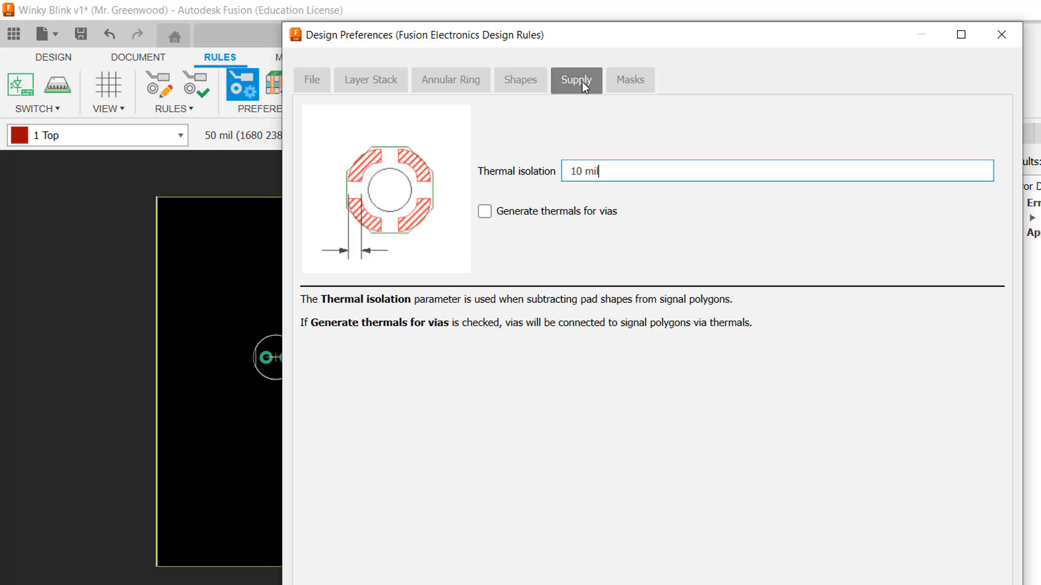
pyautogui.click(627, 79)
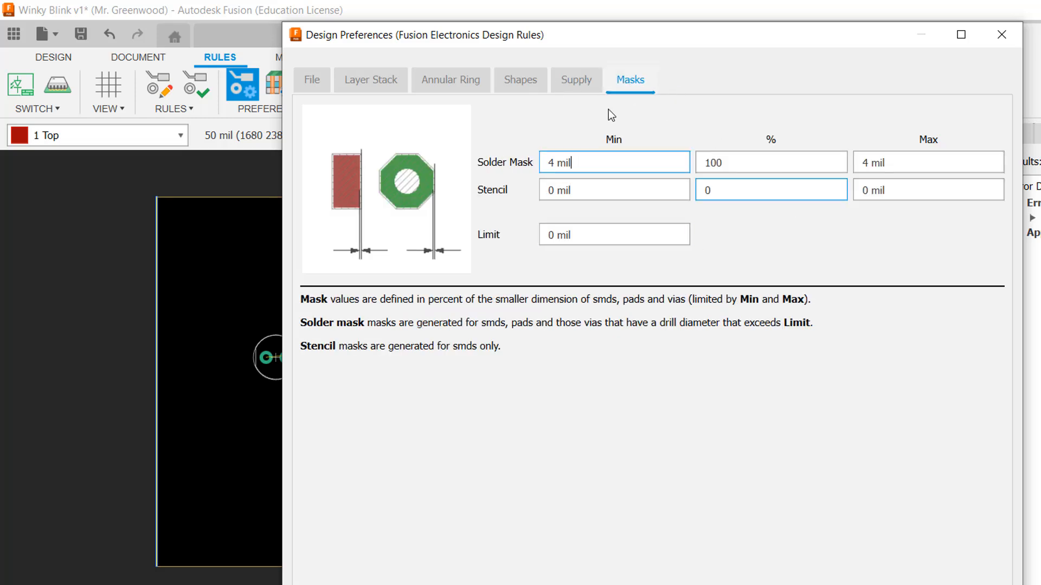
pyautogui.click(580, 78)
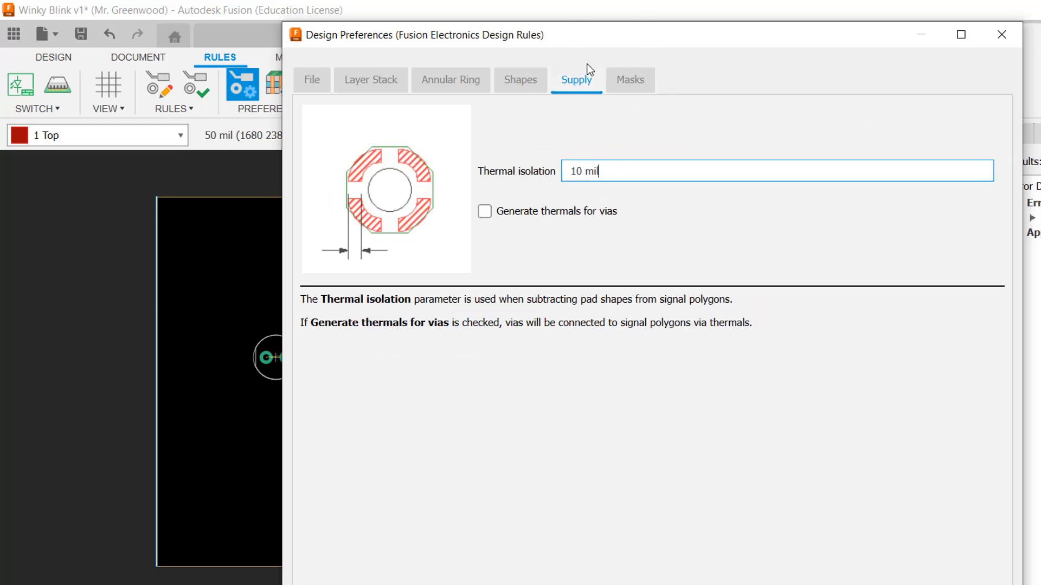
pyautogui.click(517, 79)
pyautogui.click(441, 81)
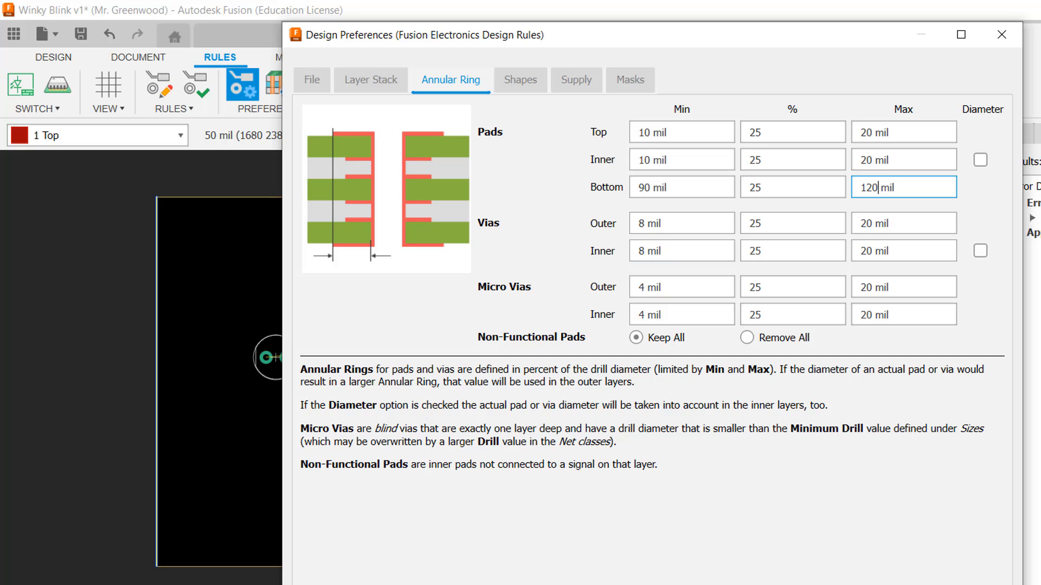
pyautogui.press('Return')
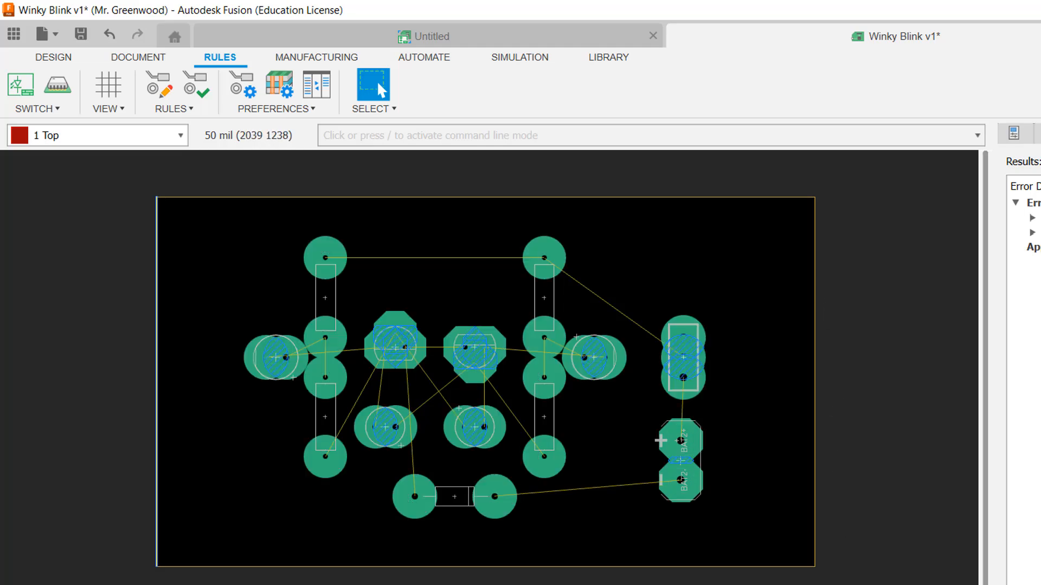
# Step: Inspect the resized pads across the board layout for overlaps between neighbouring pads
pyautogui.scroll(3, 318, 371)
pyautogui.scroll(3, 314, 366)
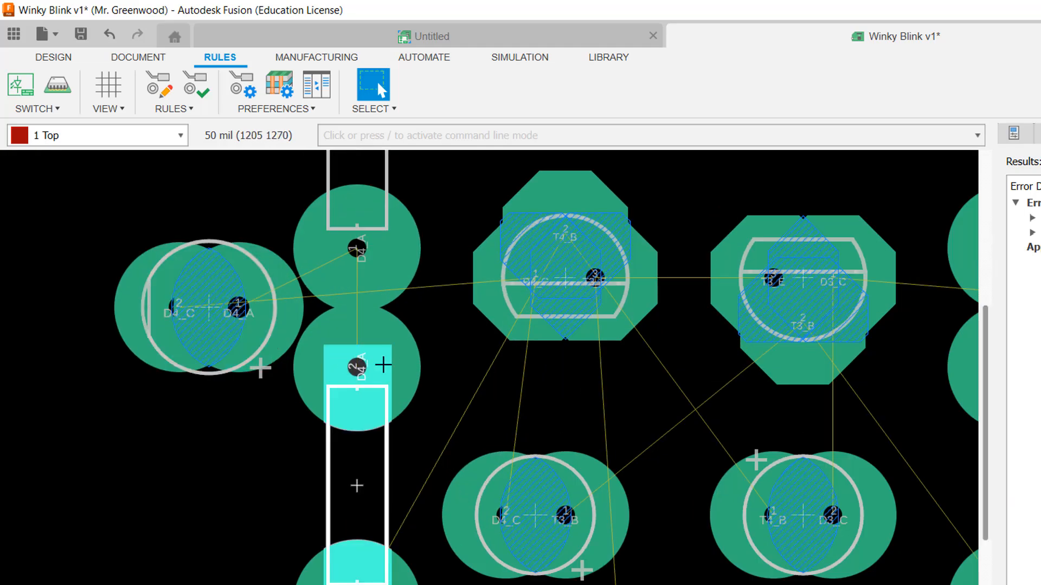
pyautogui.scroll(-3, 296, 339)
pyautogui.scroll(-2, 297, 334)
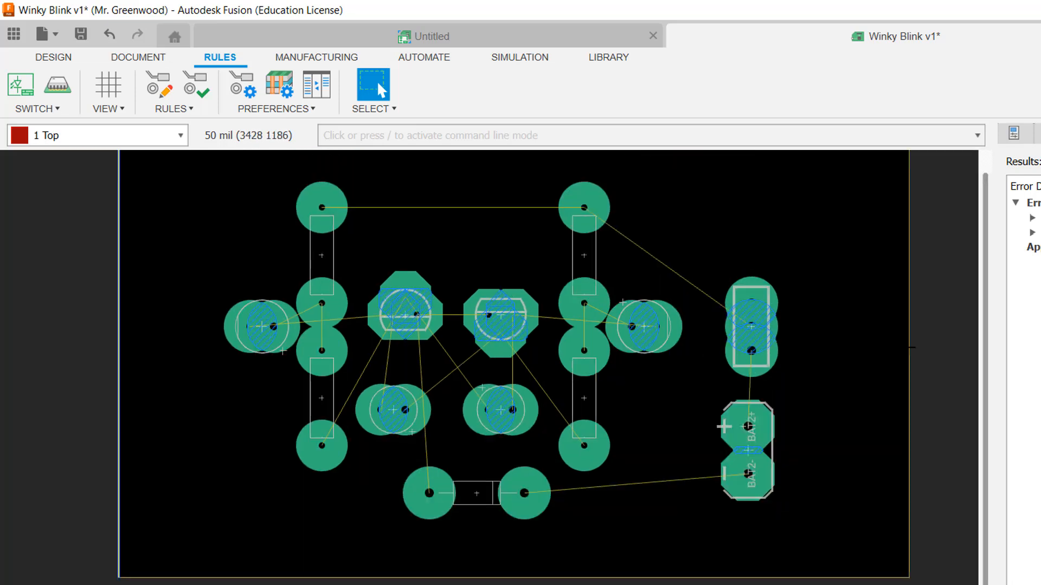
pyautogui.scroll(3, 751, 324)
pyautogui.scroll(-5, 817, 304)
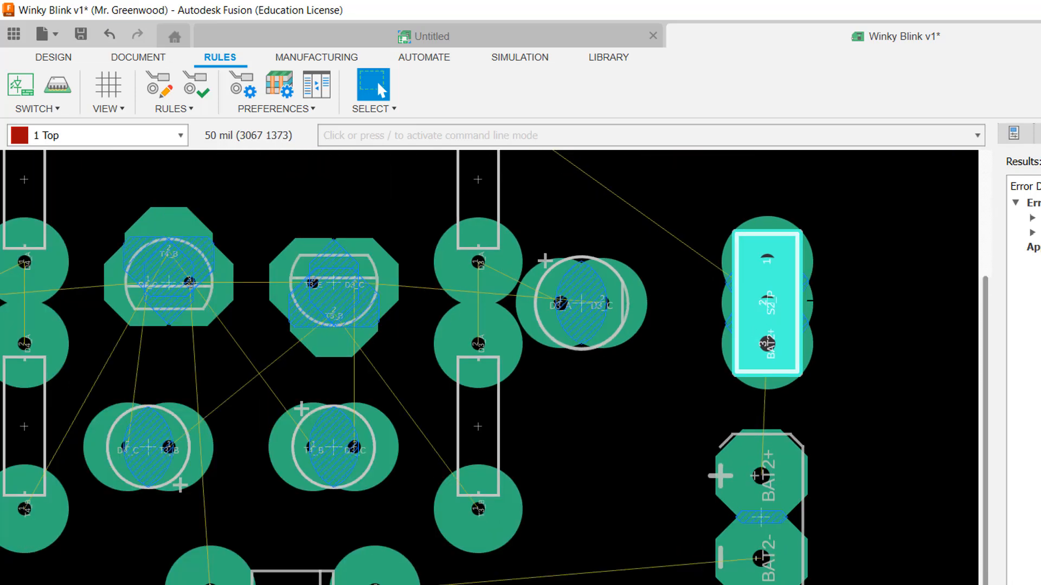
pyautogui.scroll(3, 677, 180)
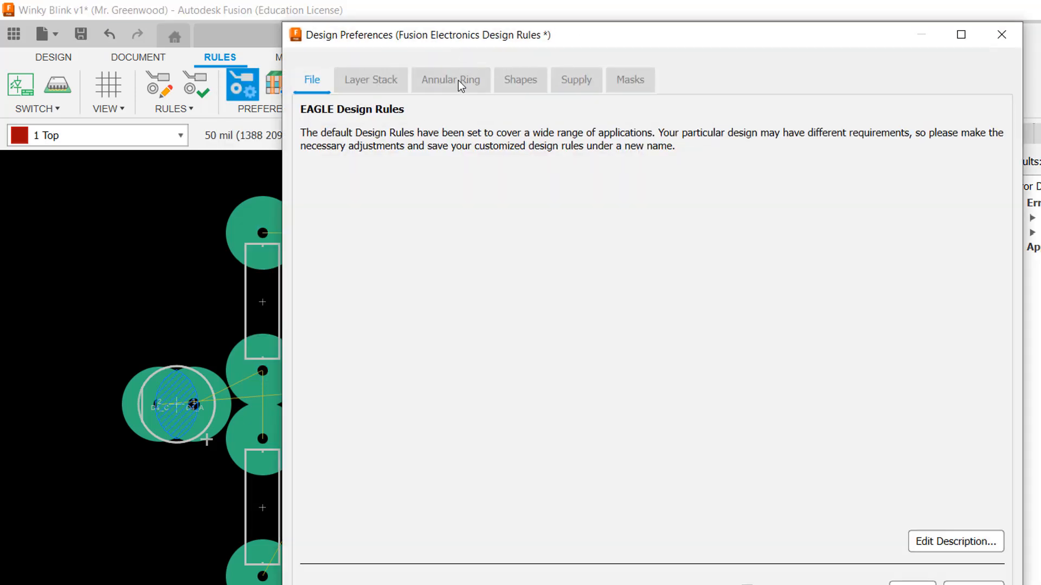
# Step: Set the bottom pads' annular ring to a minimum of 60 mil and a maximum of 90 mil, and apply it to the board
pyautogui.click(453, 83)
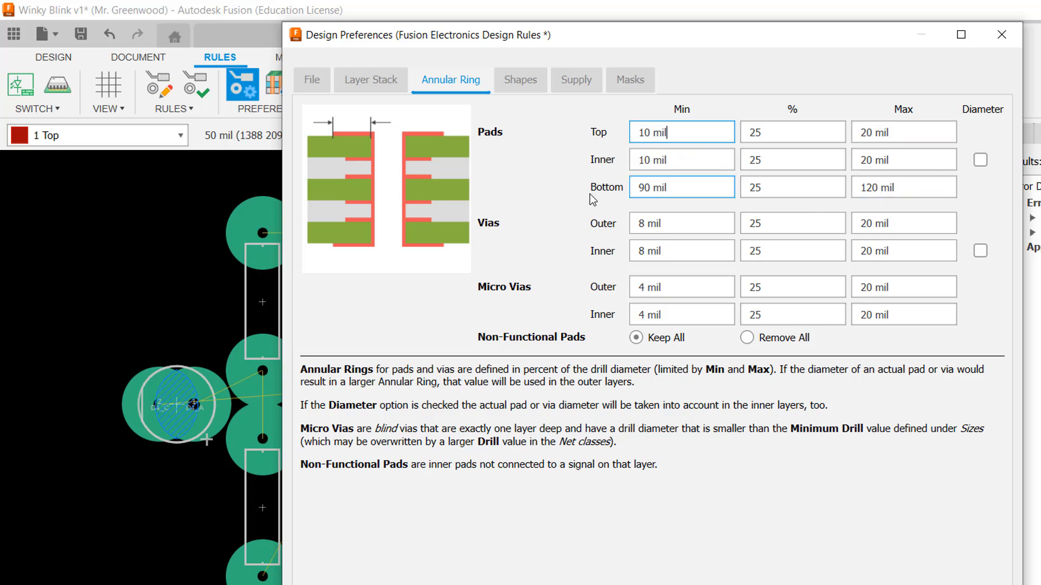
pyautogui.click(644, 187)
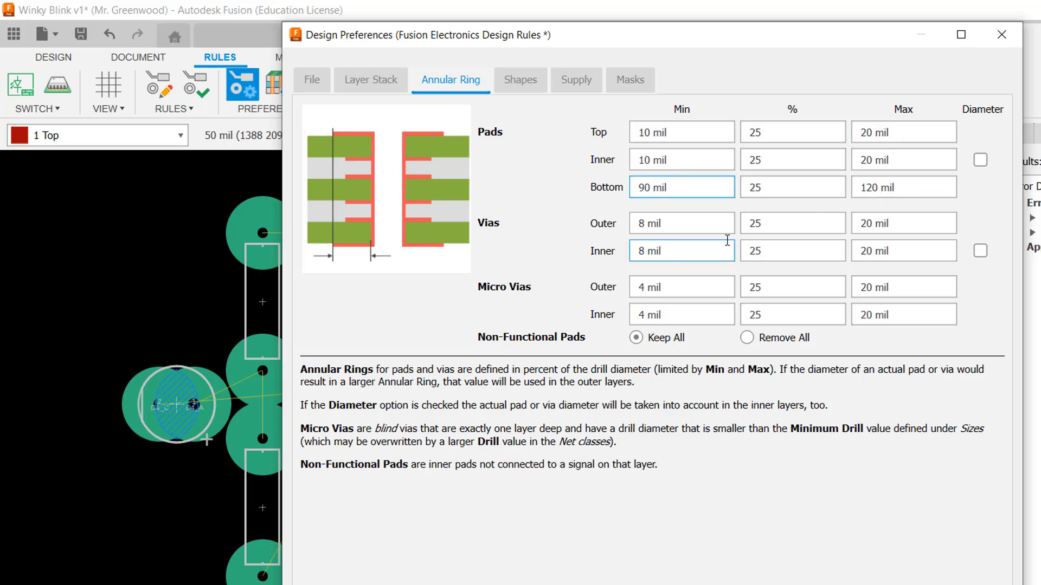
pyautogui.press('BackSpace')
pyautogui.write('6')
pyautogui.click(883, 186)
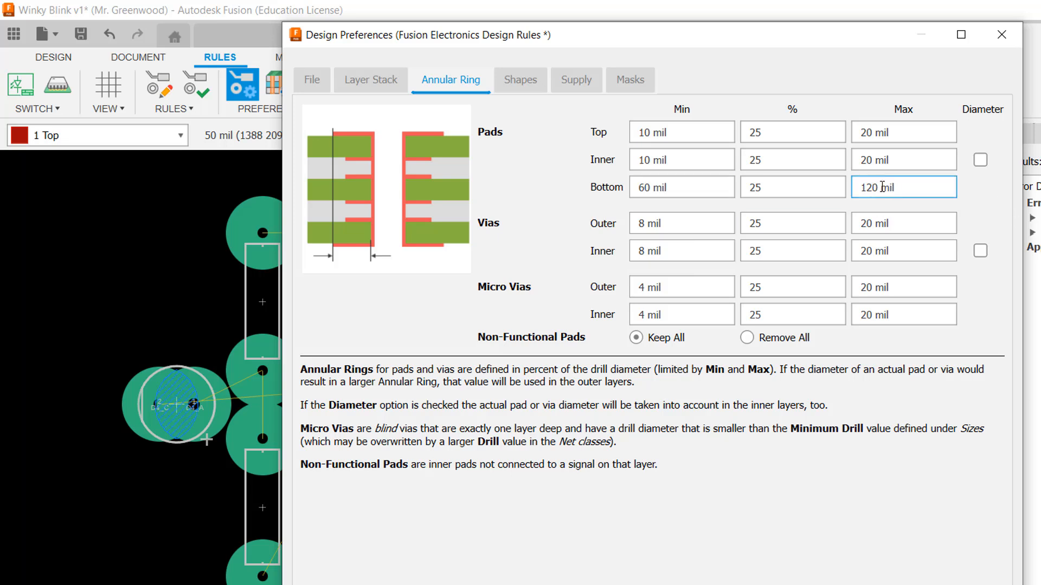
pyautogui.press('BackSpace')
pyautogui.press('BackSpace')
pyautogui.write('9')
pyautogui.press('Return')
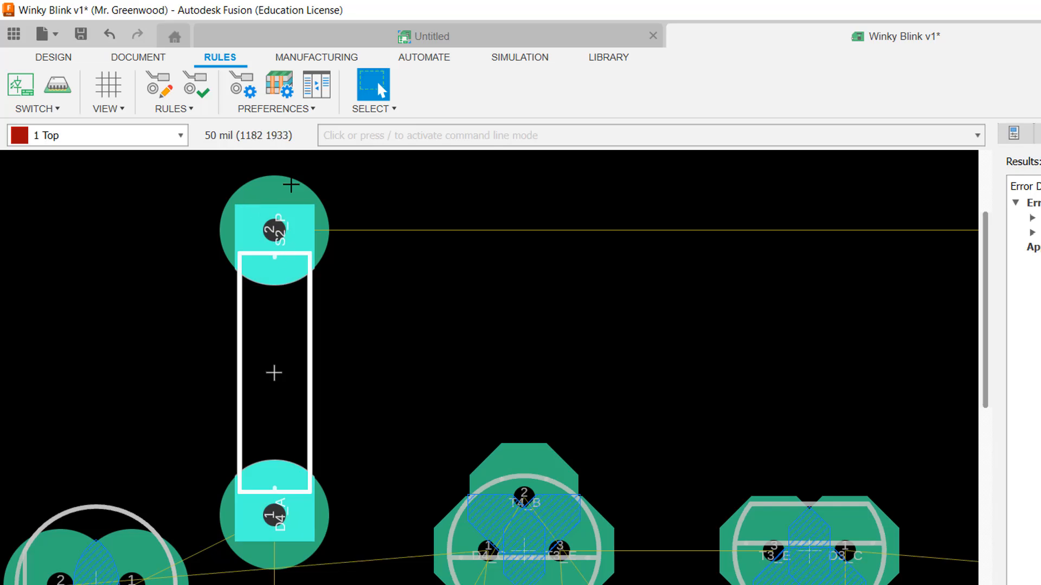
# Step: Check the pads for overlaps, then reduce the bottom pads' annular ring to a minimum of 40 mil and a maximum of 60 mil
pyautogui.scroll(-2, 255, 210)
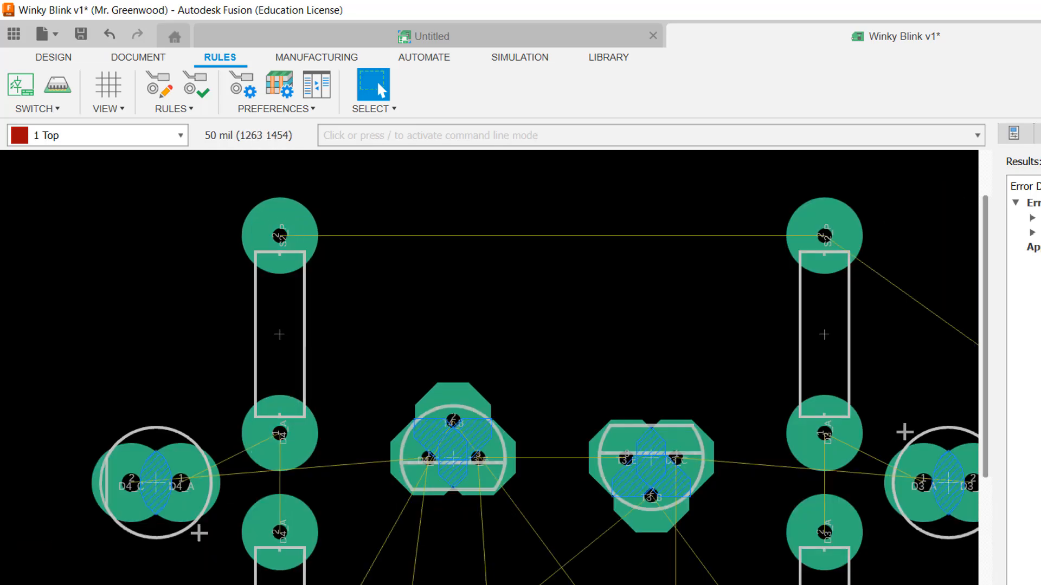
pyautogui.scroll(2, 450, 458)
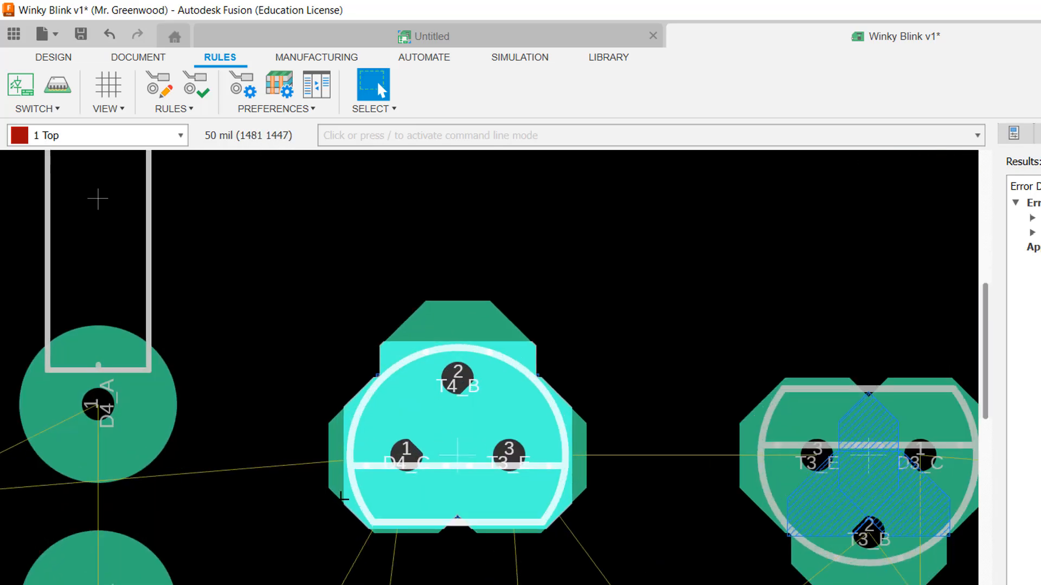
pyautogui.scroll(-3, 448, 457)
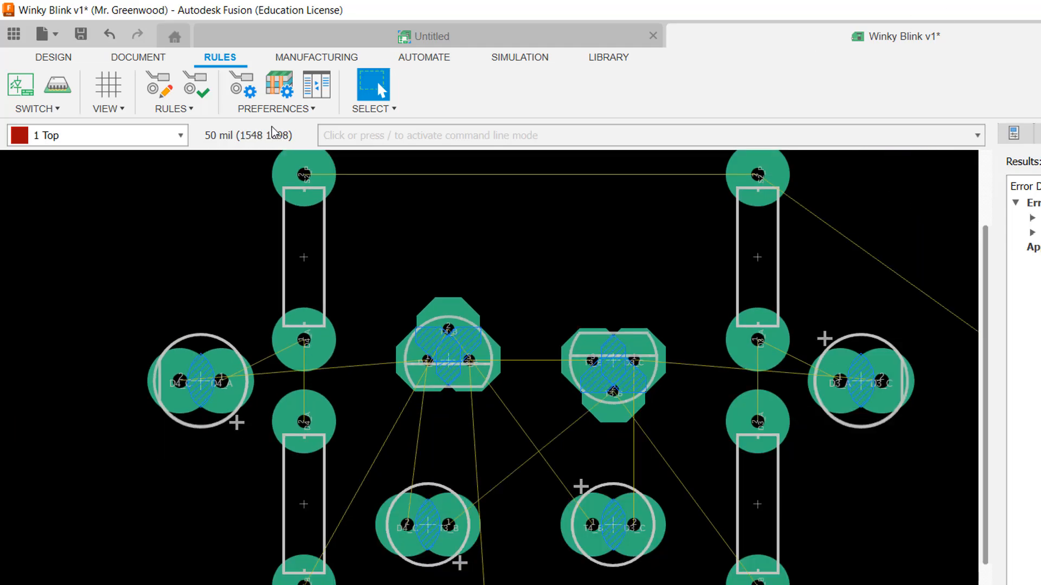
pyautogui.click(242, 85)
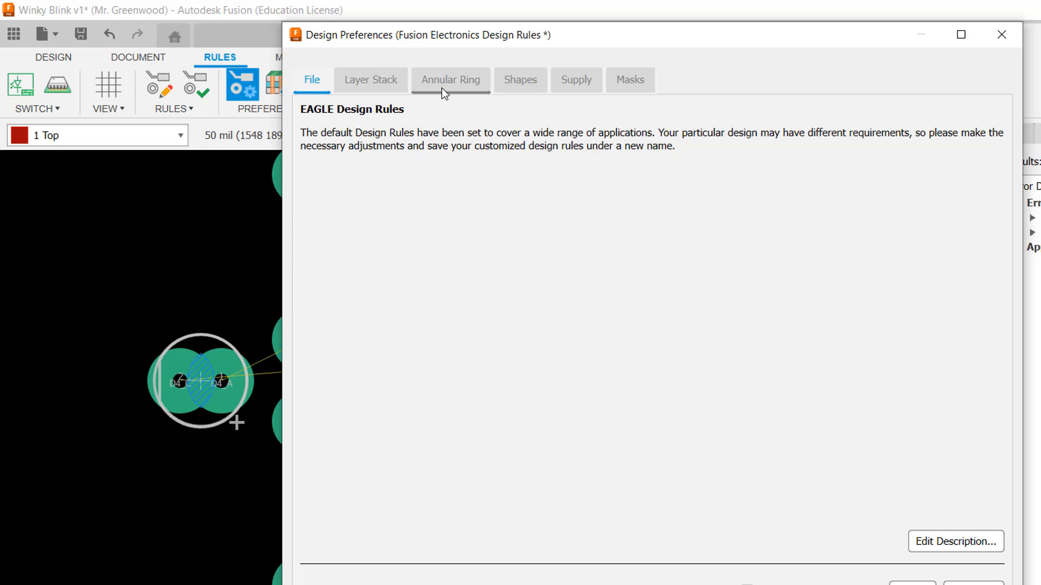
pyautogui.click(446, 81)
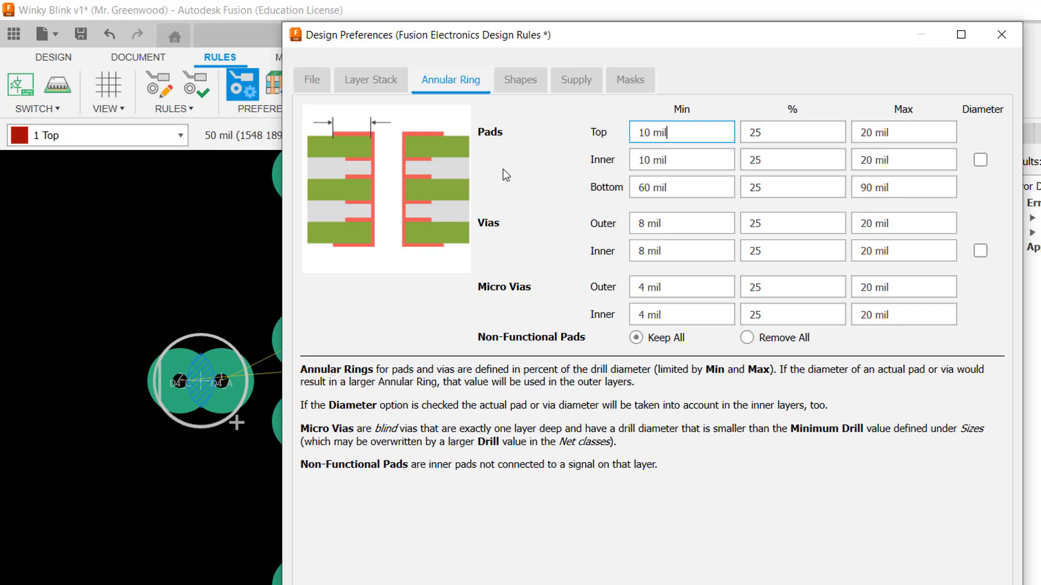
pyautogui.click(650, 188)
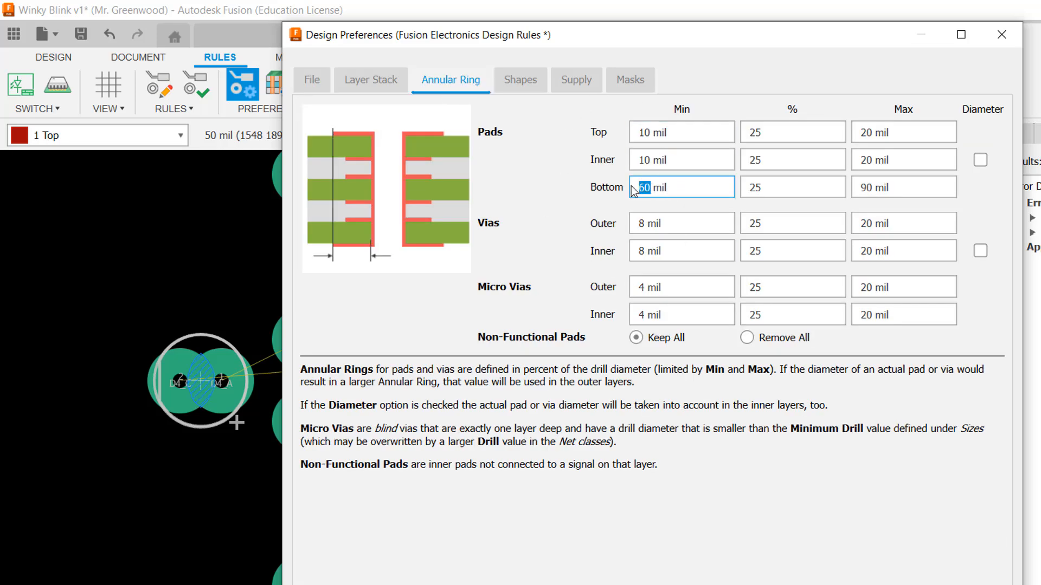
pyautogui.write('40')
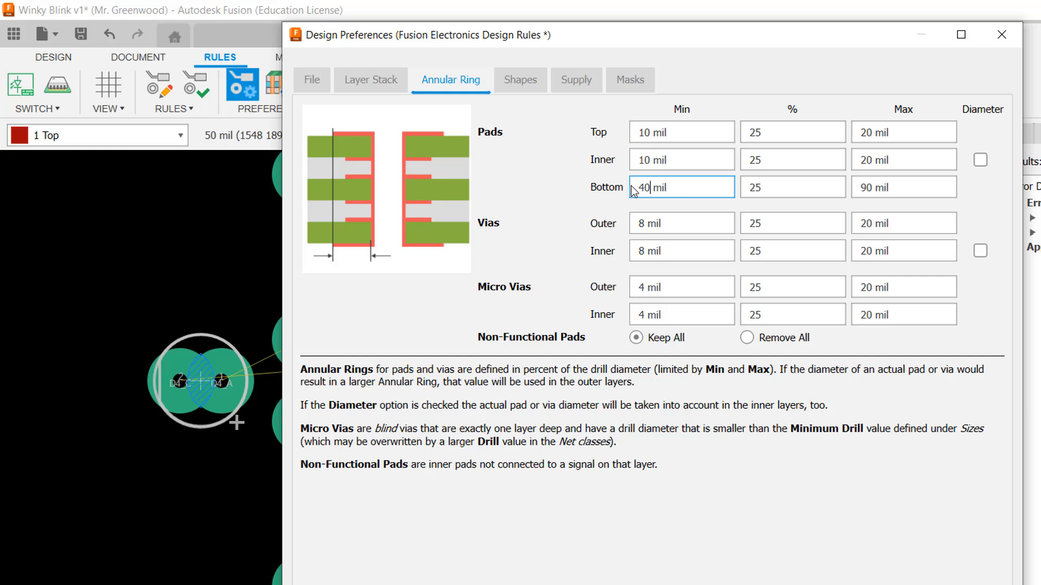
pyautogui.doubleClick(876, 187)
pyautogui.write('60')
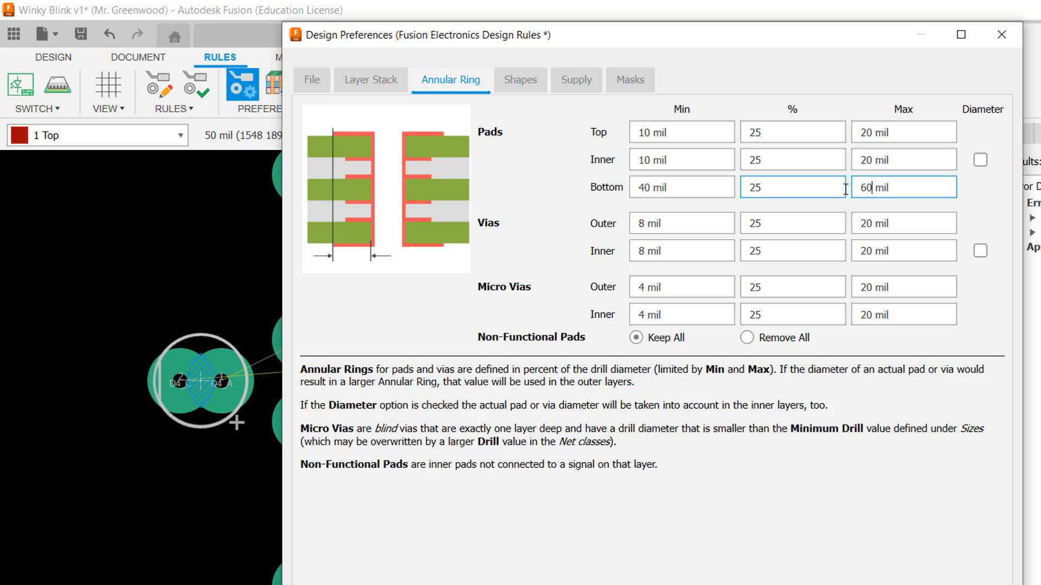
pyautogui.press('Return')
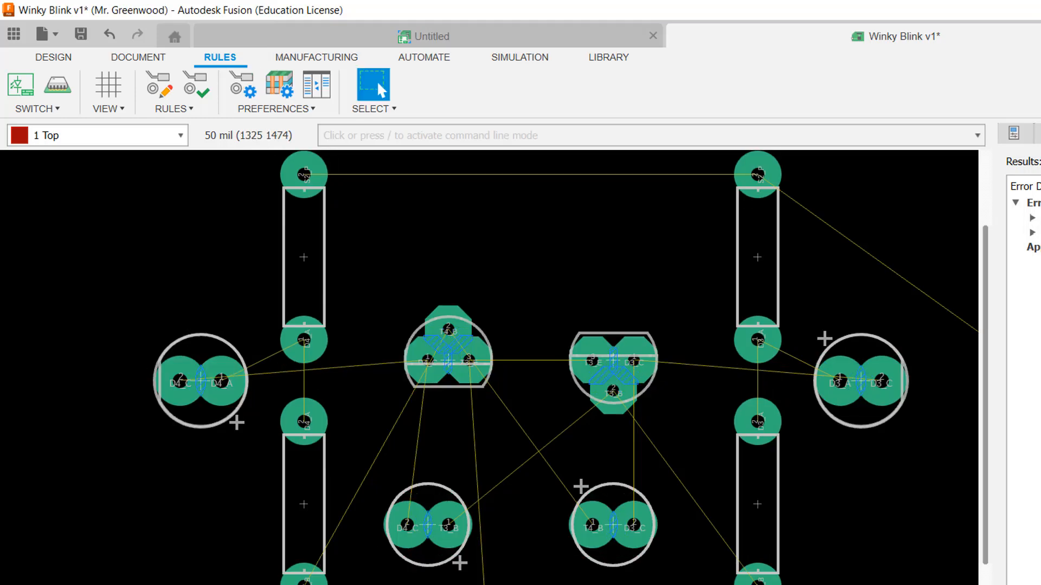
# Step: Set the bottom pads' minimum annular ring to 25 mil and apply the change to the board
pyautogui.scroll(-2, 352, 301)
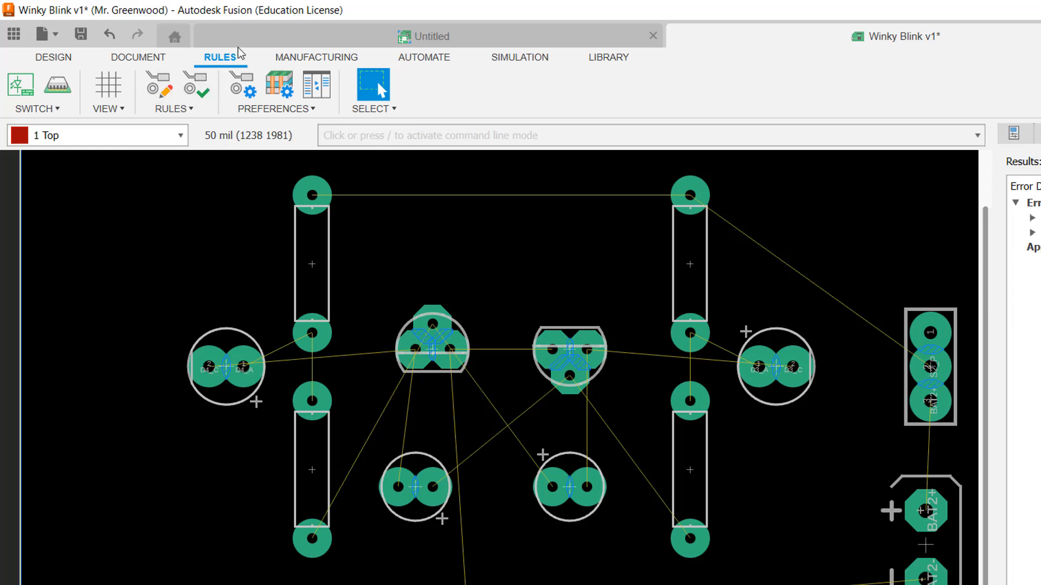
pyautogui.click(237, 88)
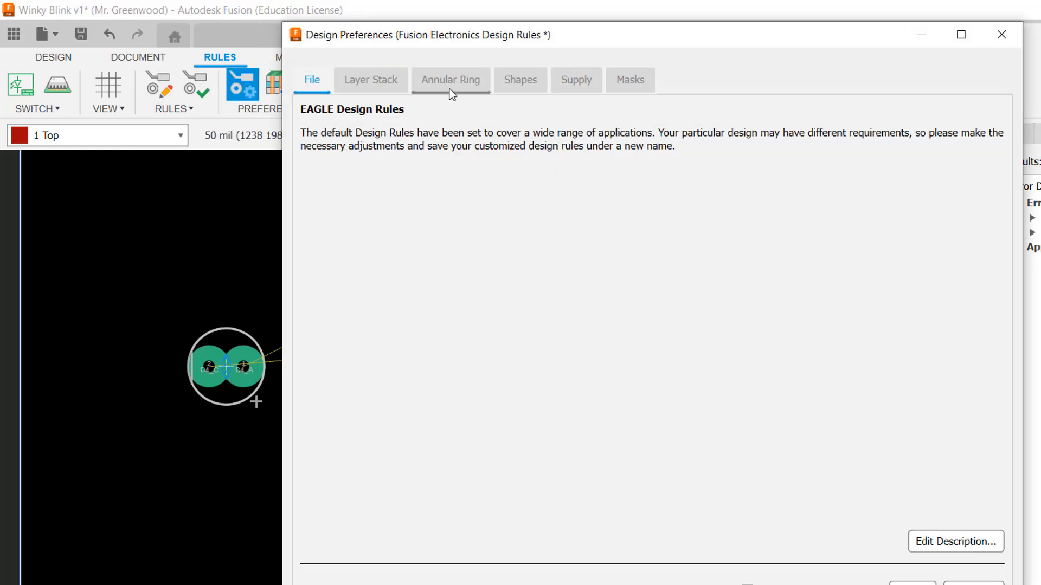
pyautogui.click(452, 86)
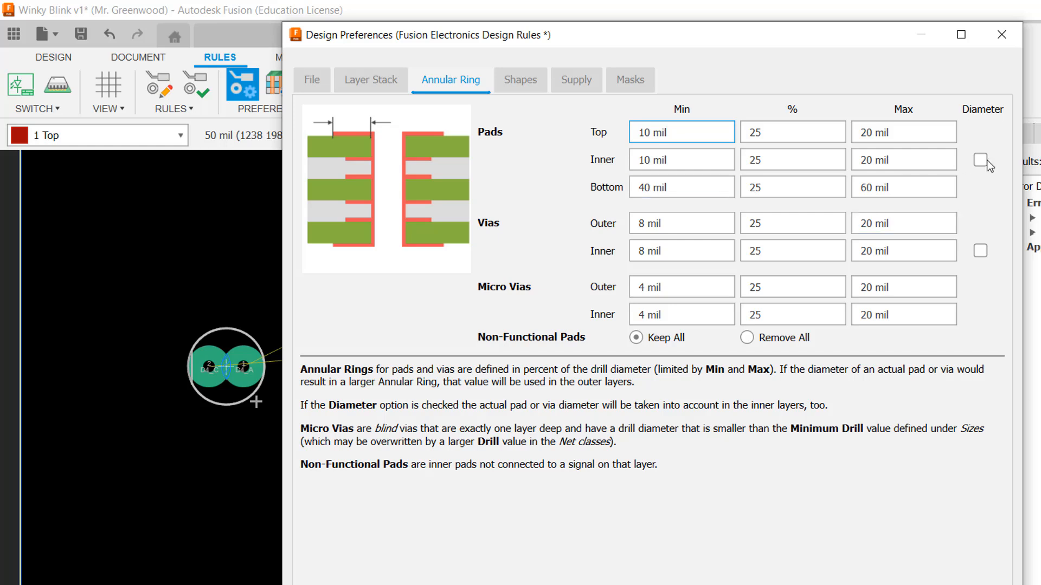
pyautogui.click(643, 188)
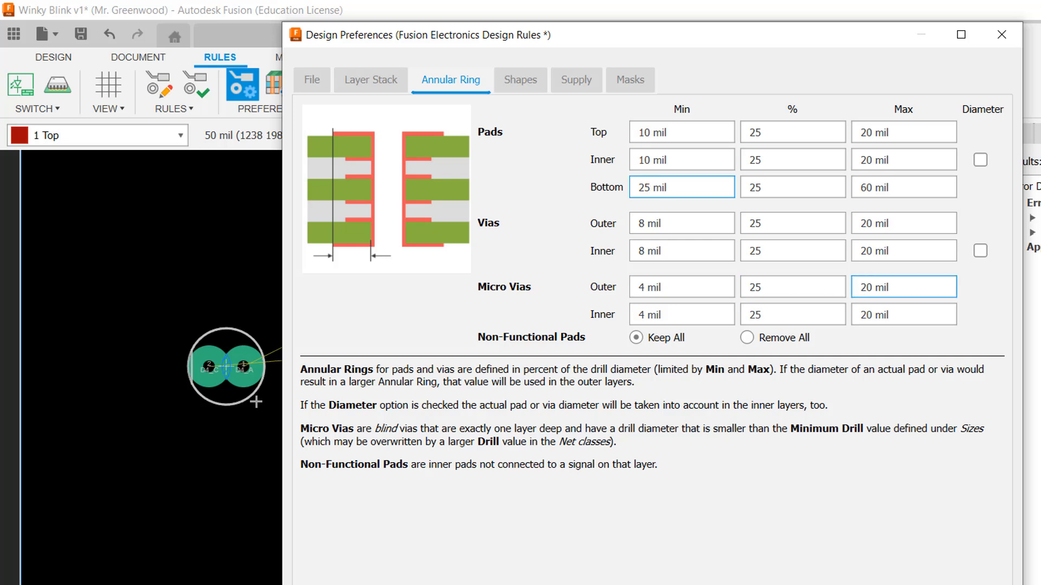
pyautogui.press('Return')
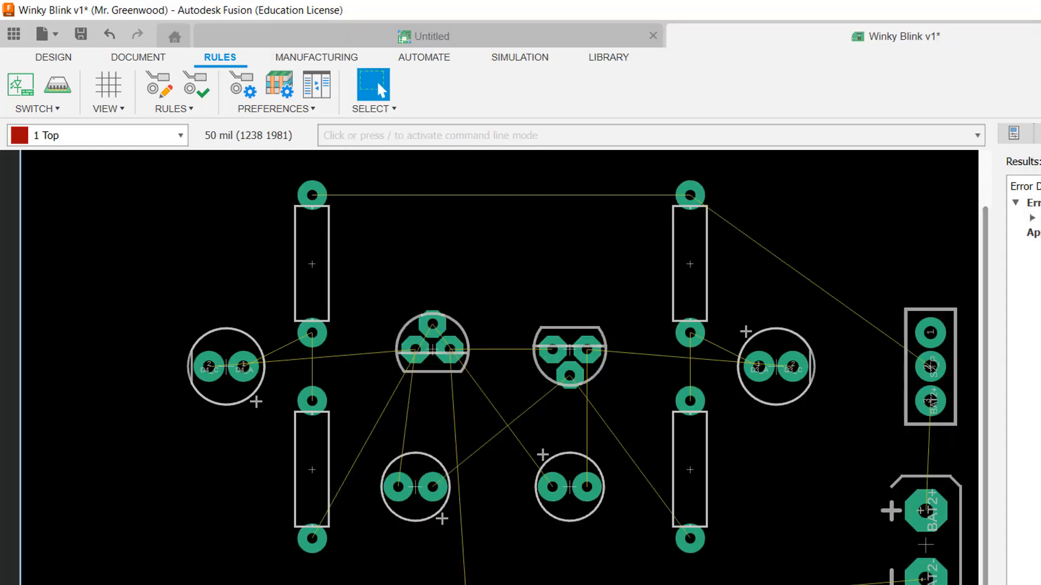
# Step: Examine the spacing between neighbouring pads on the LEDs, transistors, switch and the rest of the board
pyautogui.scroll(-1, 371, 217)
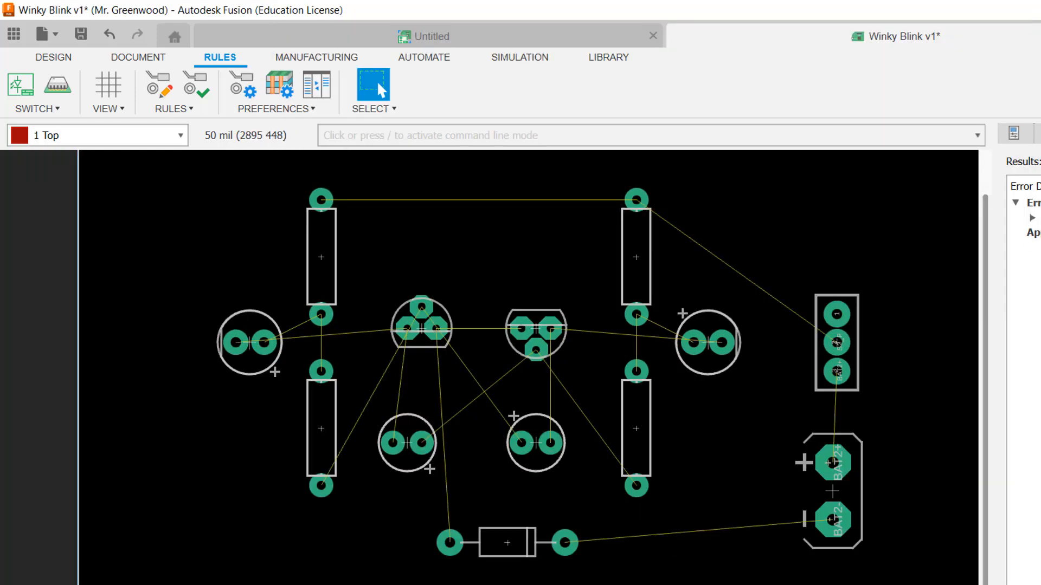
pyautogui.scroll(3, 849, 303)
pyautogui.scroll(5, 825, 342)
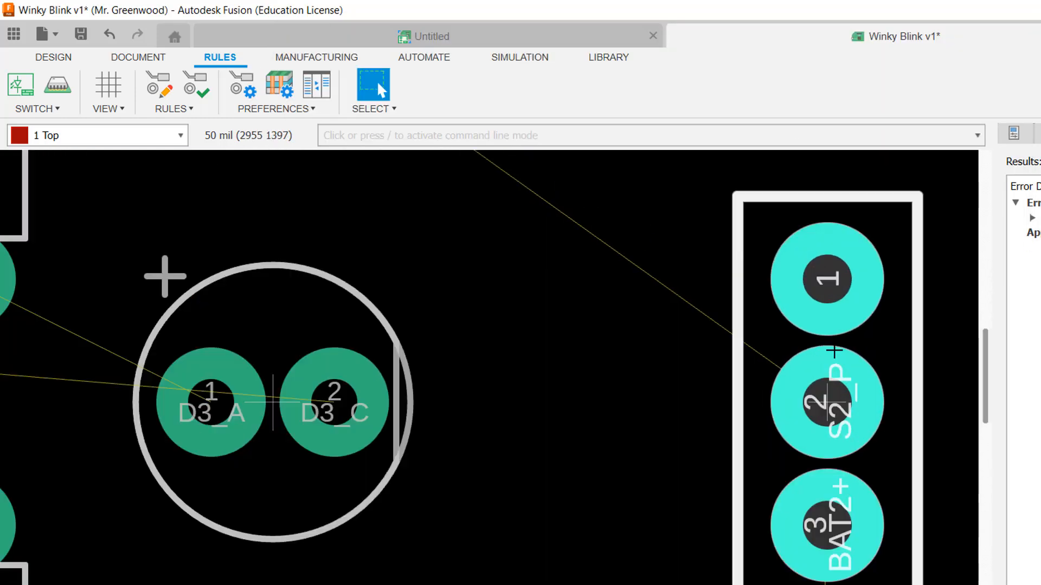
pyautogui.scroll(-8, 775, 244)
pyautogui.scroll(-1, 487, 387)
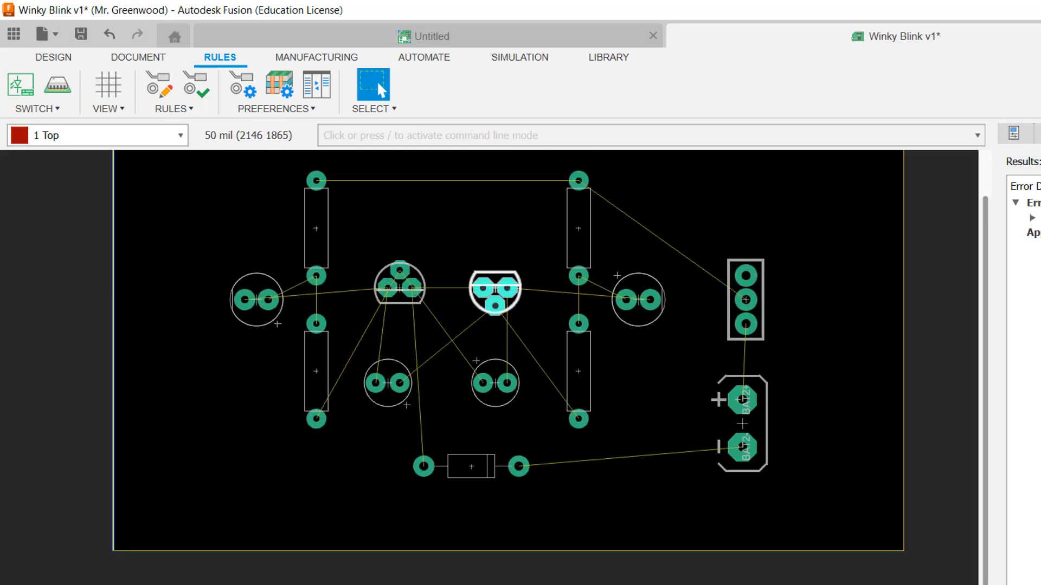
pyautogui.scroll(-1, 486, 450)
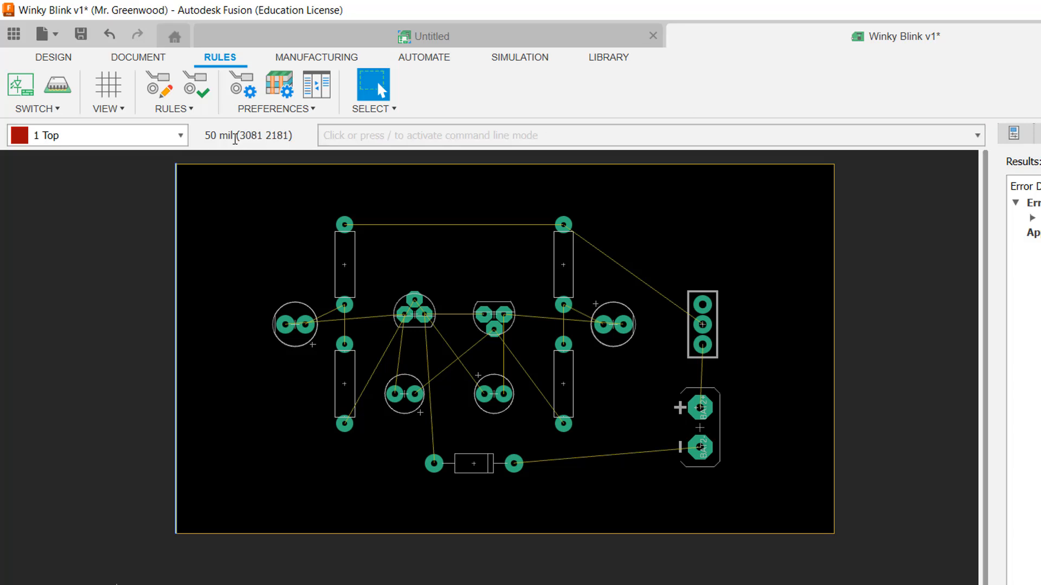
# Step: Review the board's display layers, inspector properties, selection filter, design manager and error results
pyautogui.click(283, 87)
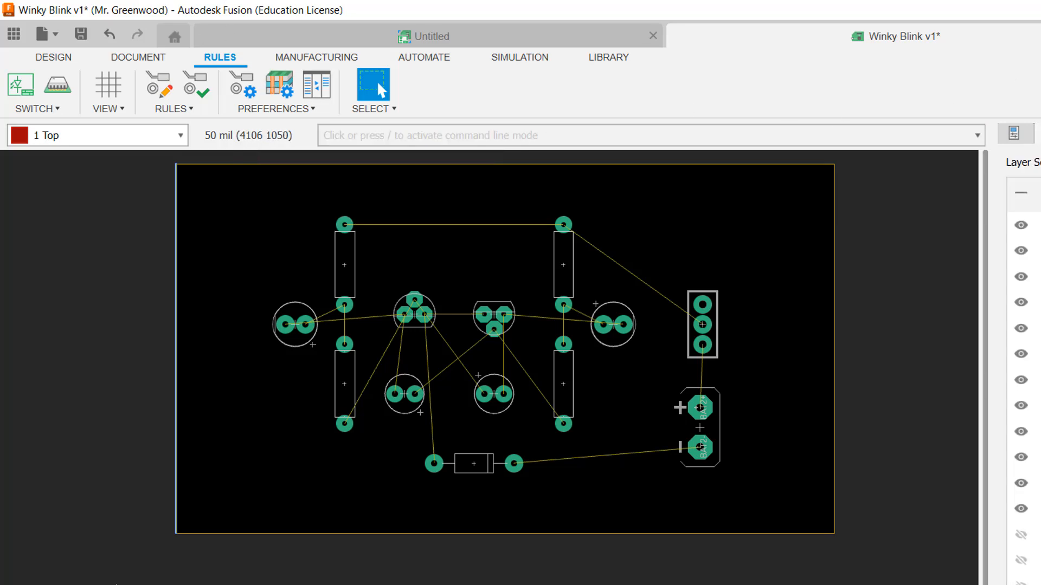
pyautogui.click(1017, 135)
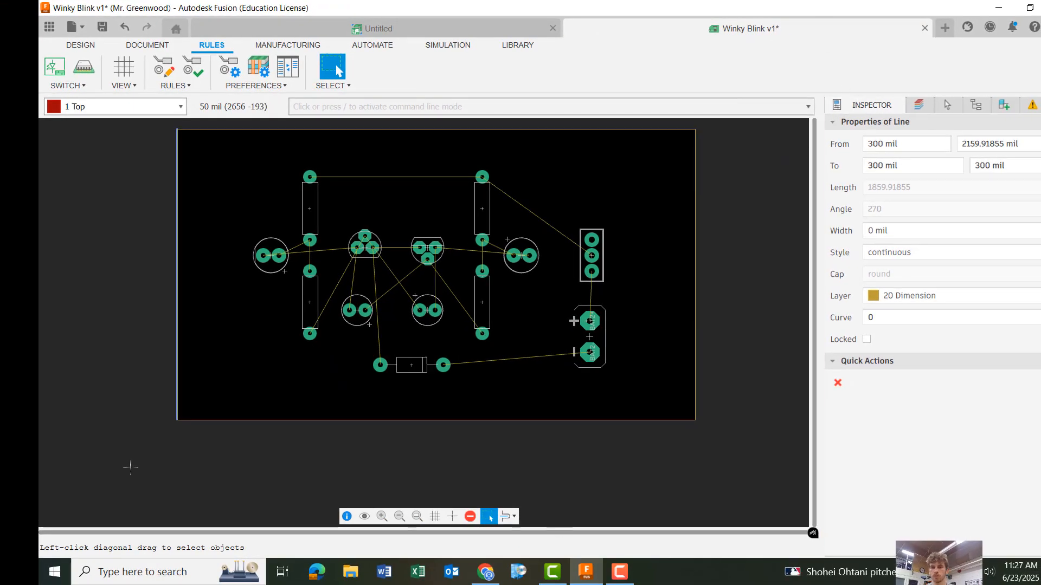
pyautogui.click(918, 104)
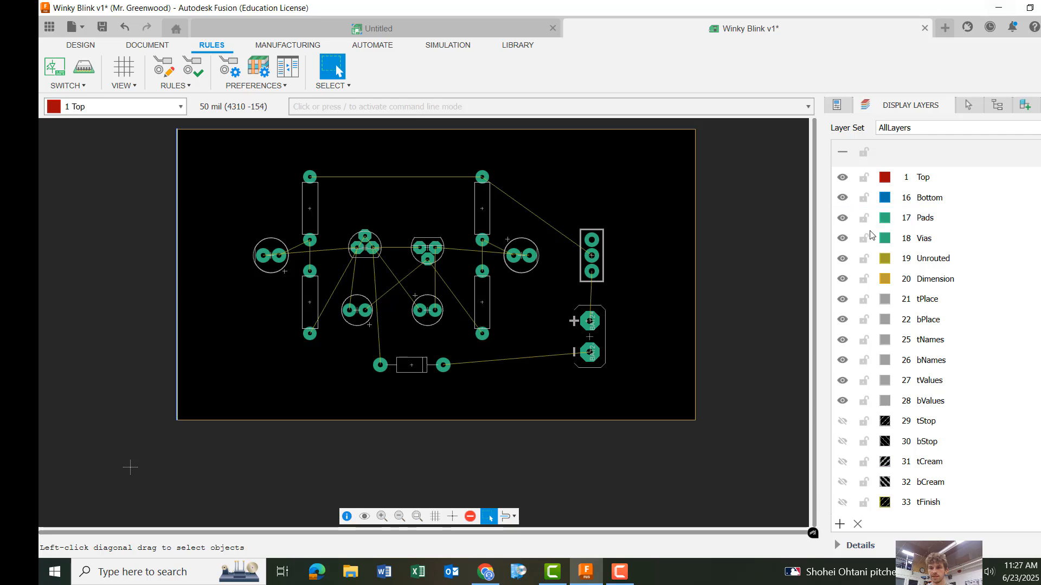
pyautogui.click(970, 105)
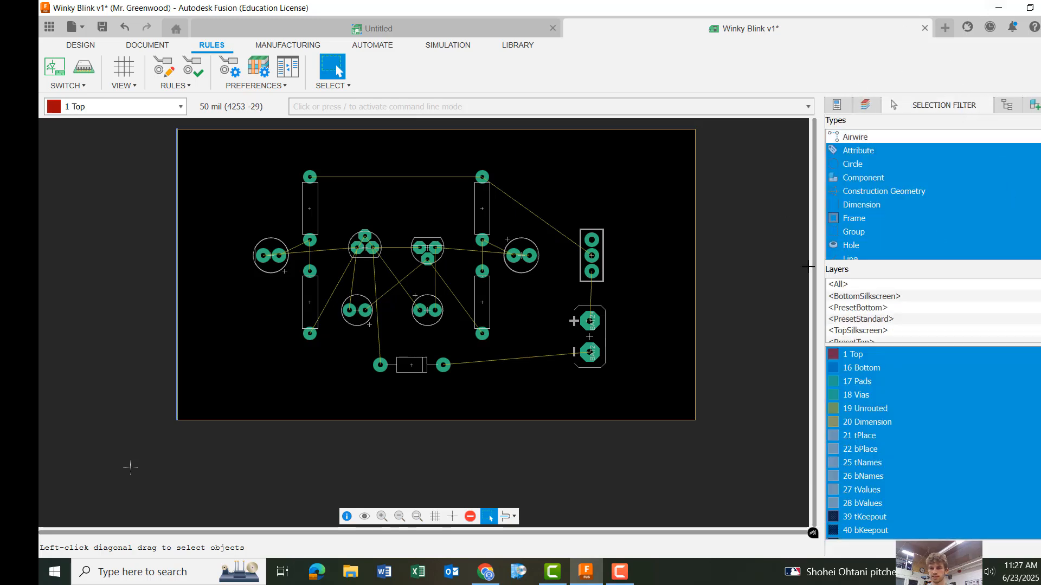
pyautogui.click(1007, 105)
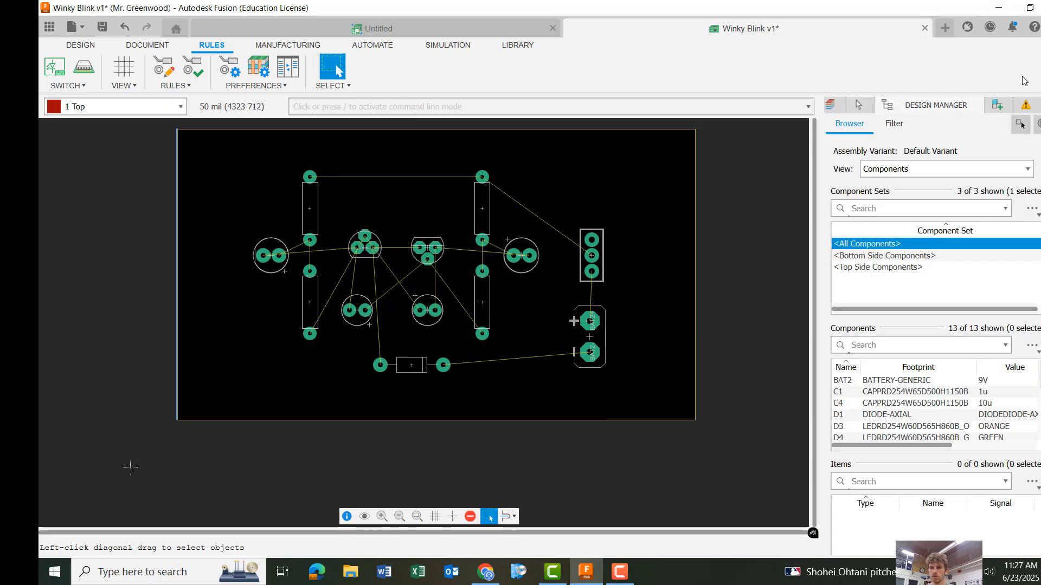
pyautogui.click(1025, 105)
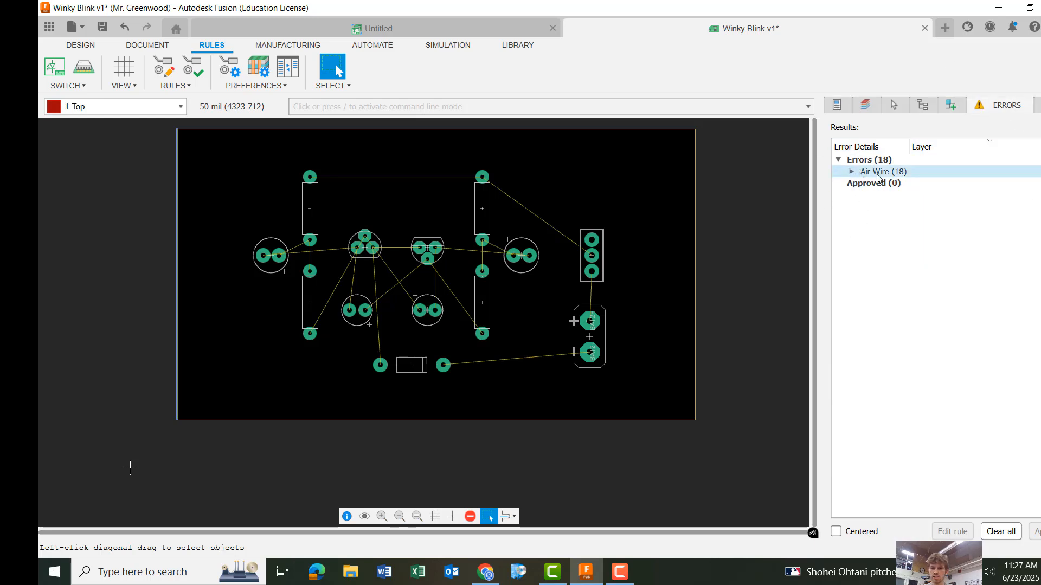
# Step: Make 16 Bottom the active layer from the display layers and check the active layer selection
pyautogui.click(868, 106)
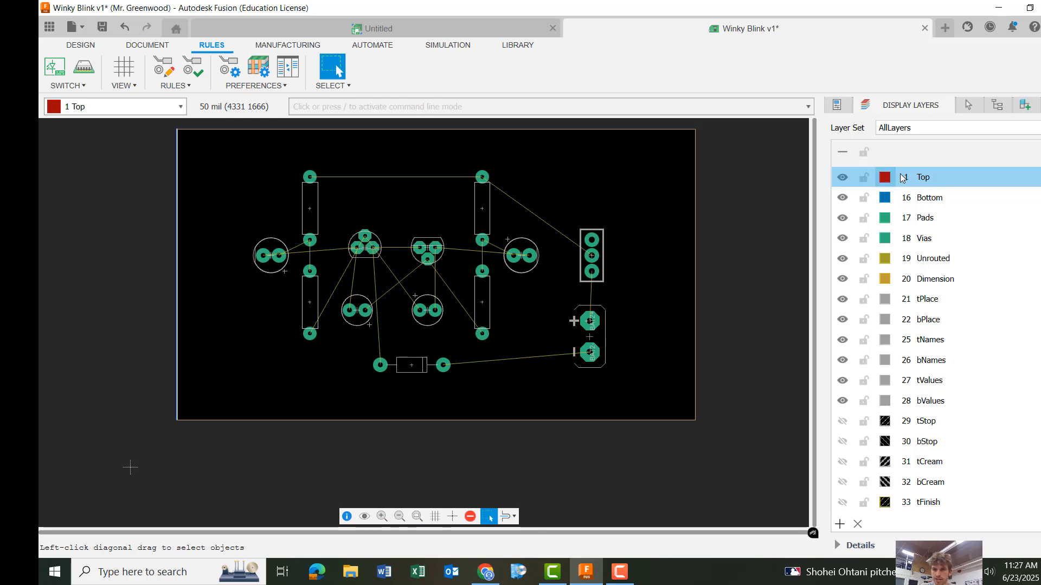
pyautogui.click(941, 173)
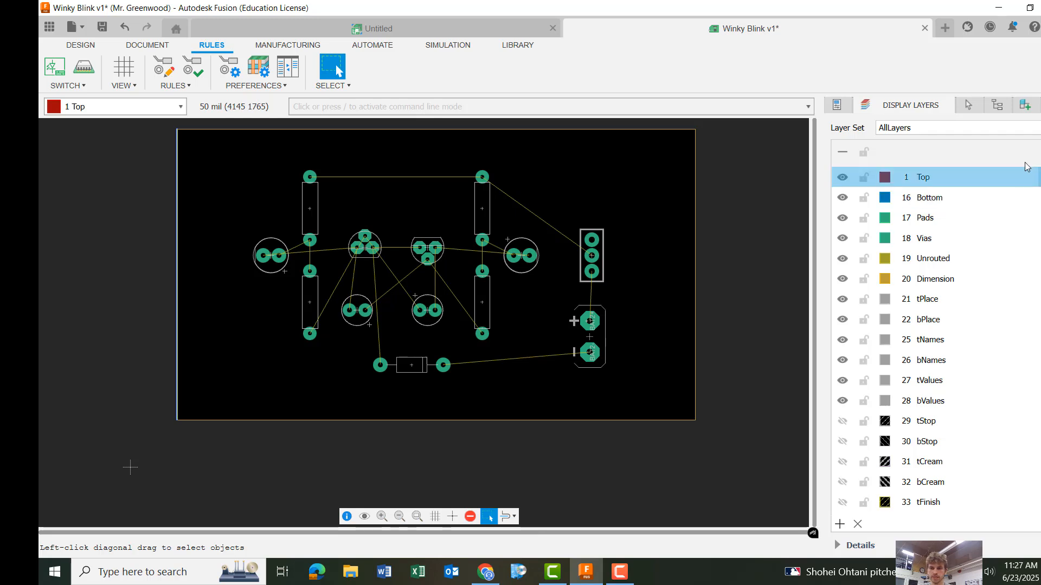
pyautogui.click(921, 197)
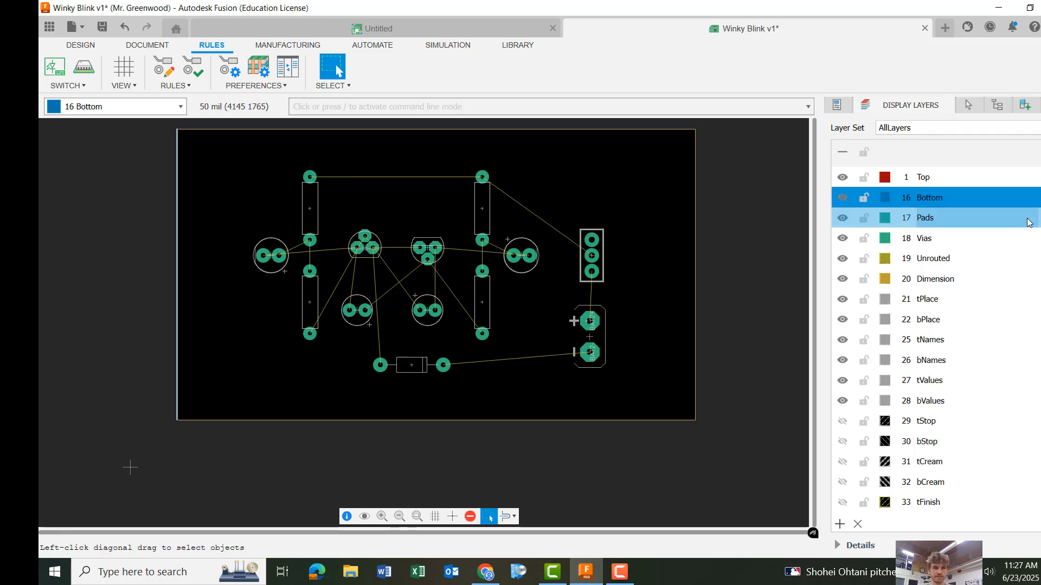
pyautogui.click(163, 107)
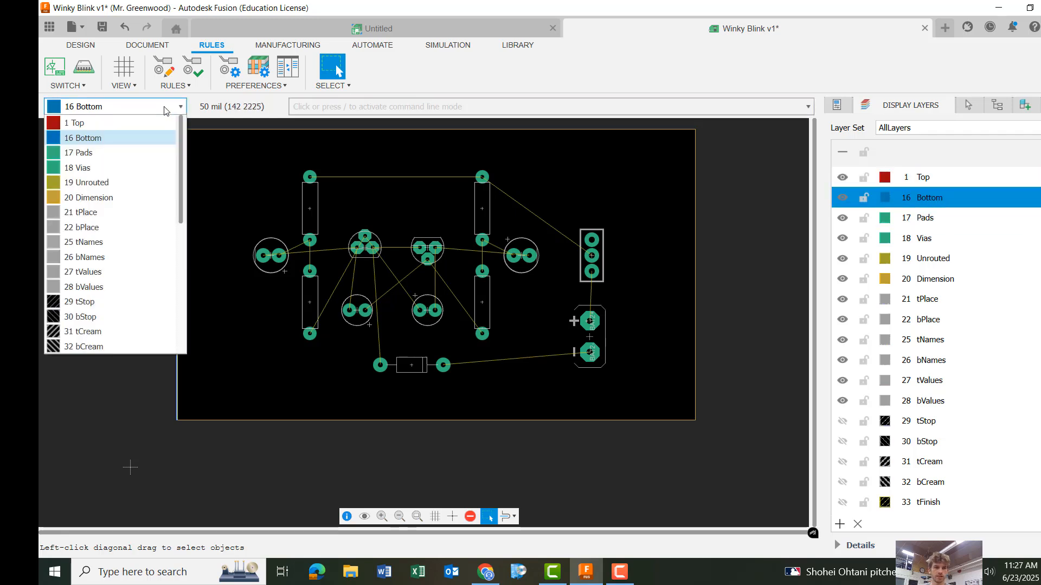
pyautogui.click(166, 111)
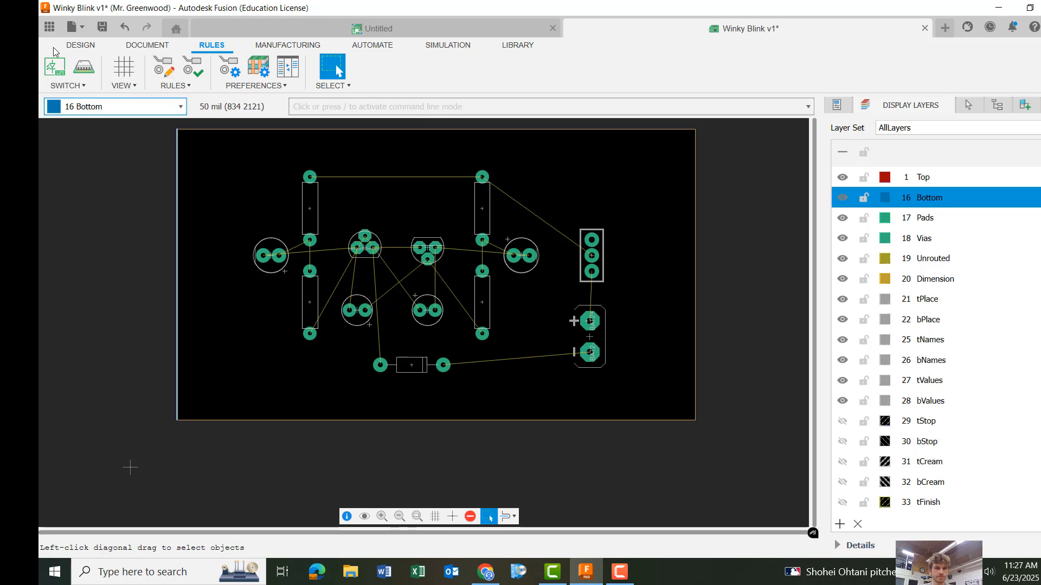
# Step: Manually route an 80 mil bottom-layer S2_P trace between the top pads of the two upper resistors, then finish routing
pyautogui.click(88, 49)
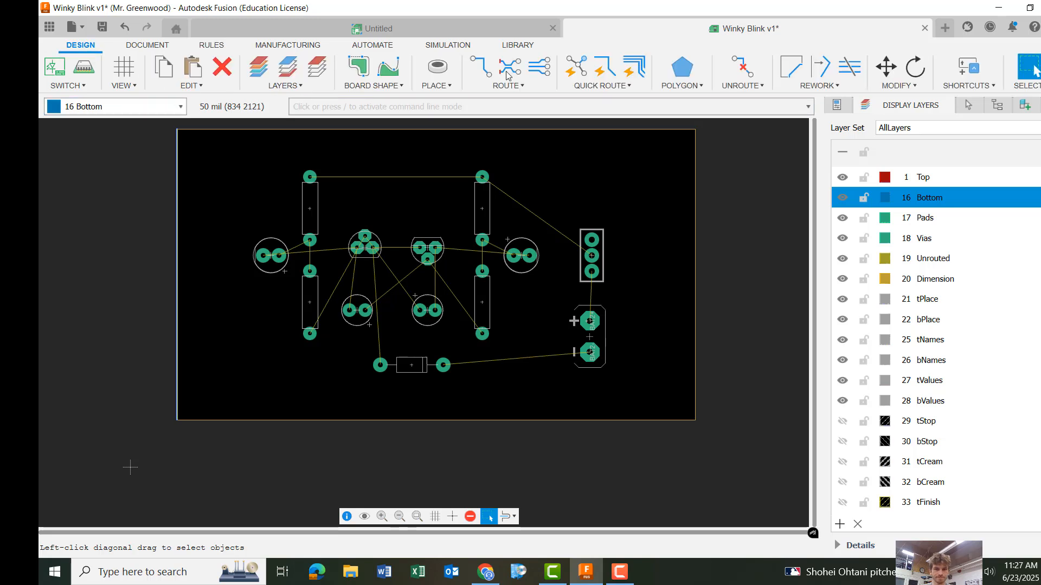
pyautogui.click(479, 68)
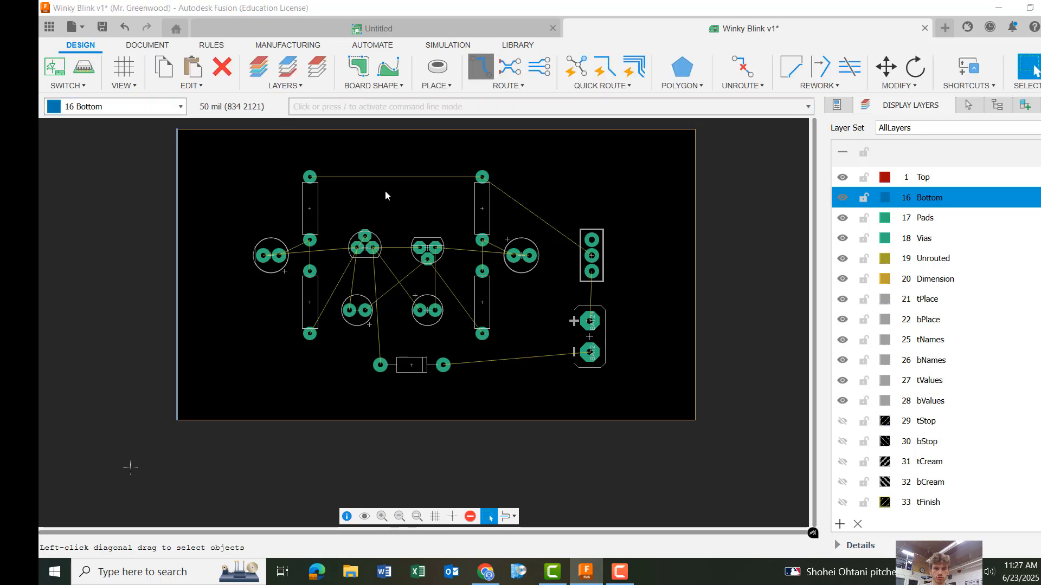
pyautogui.click(310, 177)
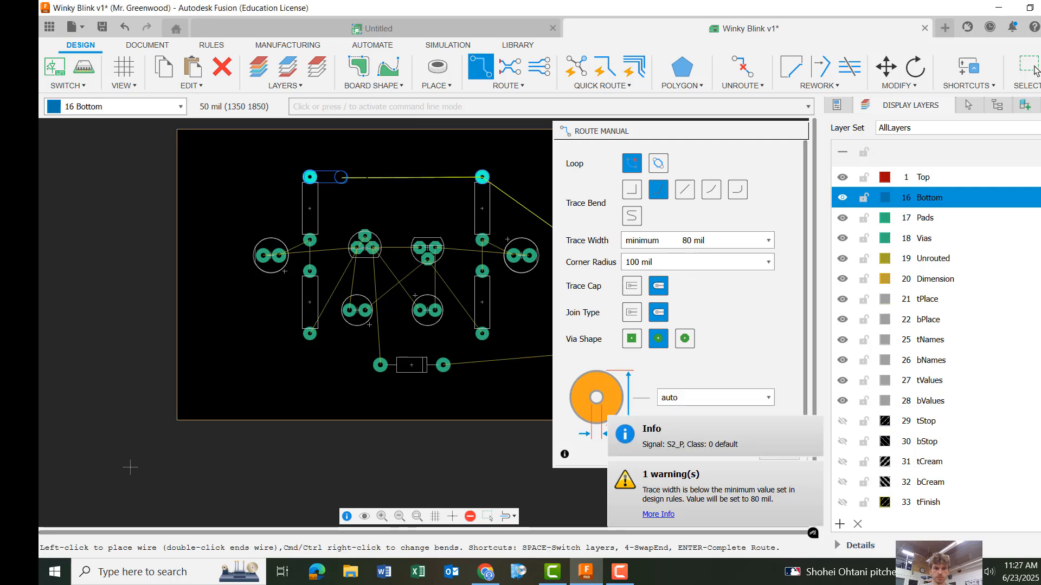
pyautogui.click(482, 176)
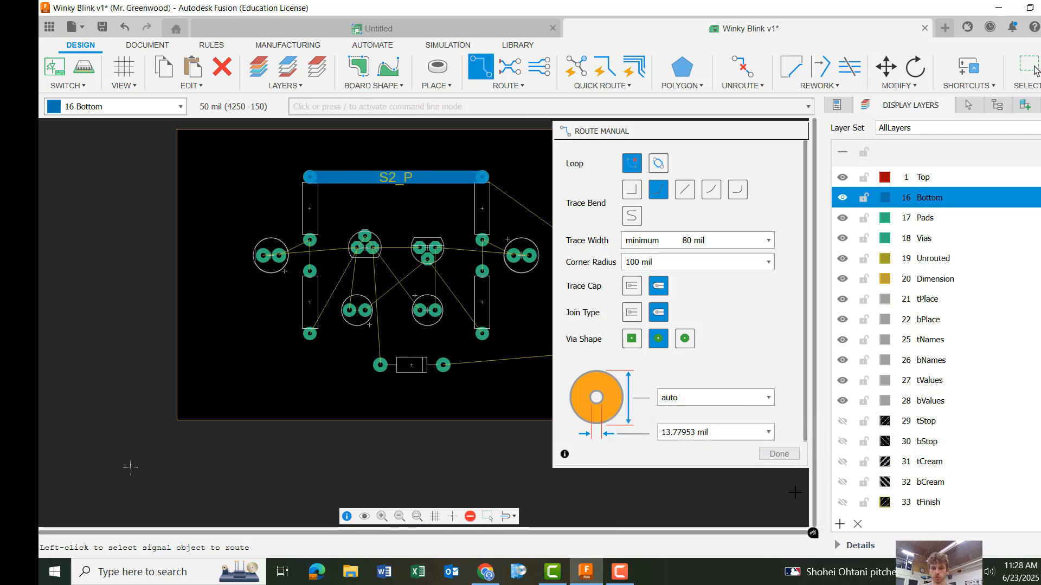
pyautogui.click(779, 454)
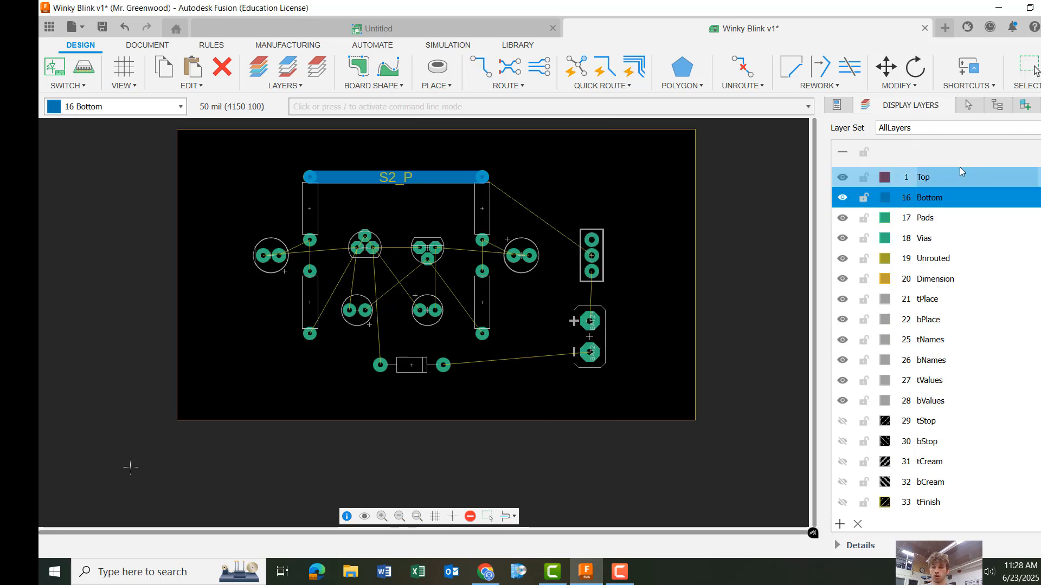
# Step: Make 1 Top the active layer and manually route S2_P from the upper right resistor's top pad to the switch's middle pad
pyautogui.click(915, 174)
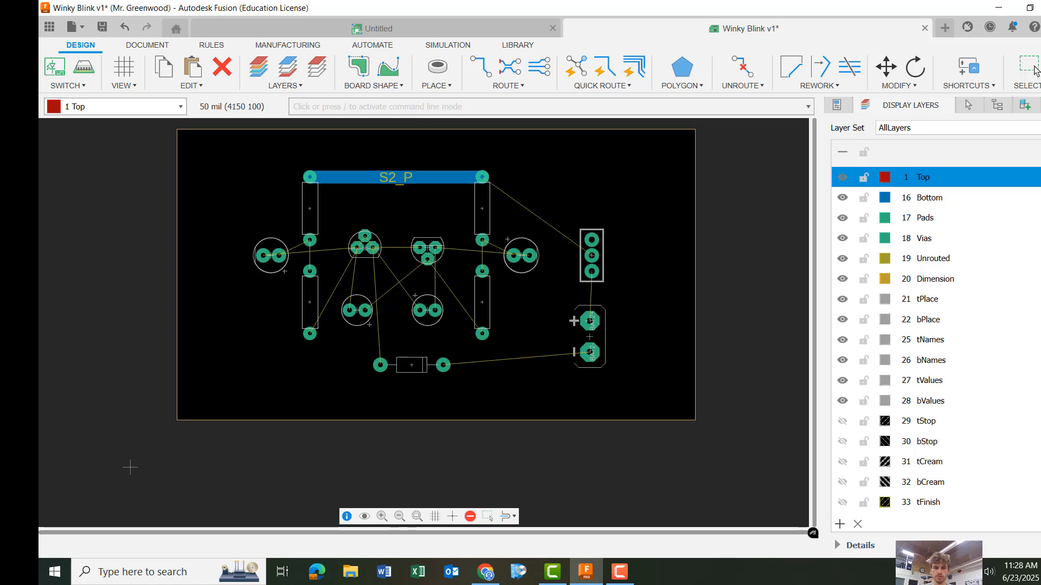
pyautogui.click(482, 175)
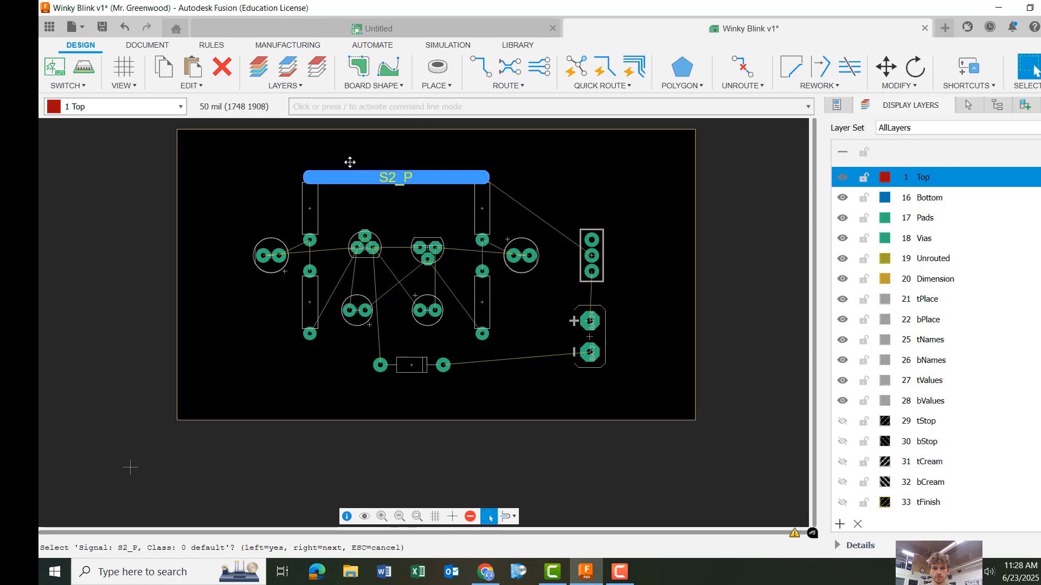
pyautogui.click(480, 66)
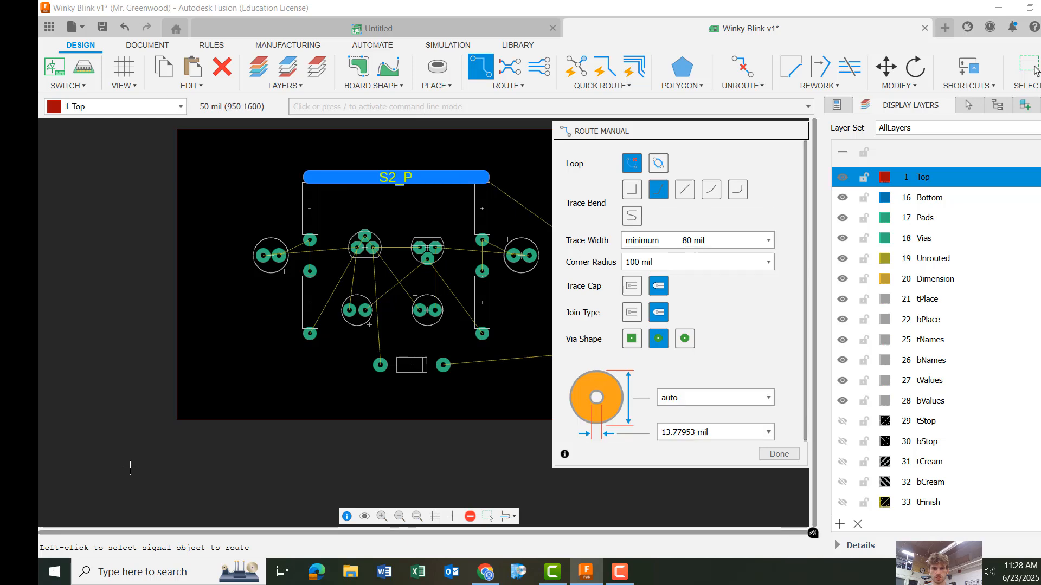
pyautogui.scroll(-3, 480, 179)
pyautogui.scroll(5, 403, 211)
pyautogui.click(342, 197)
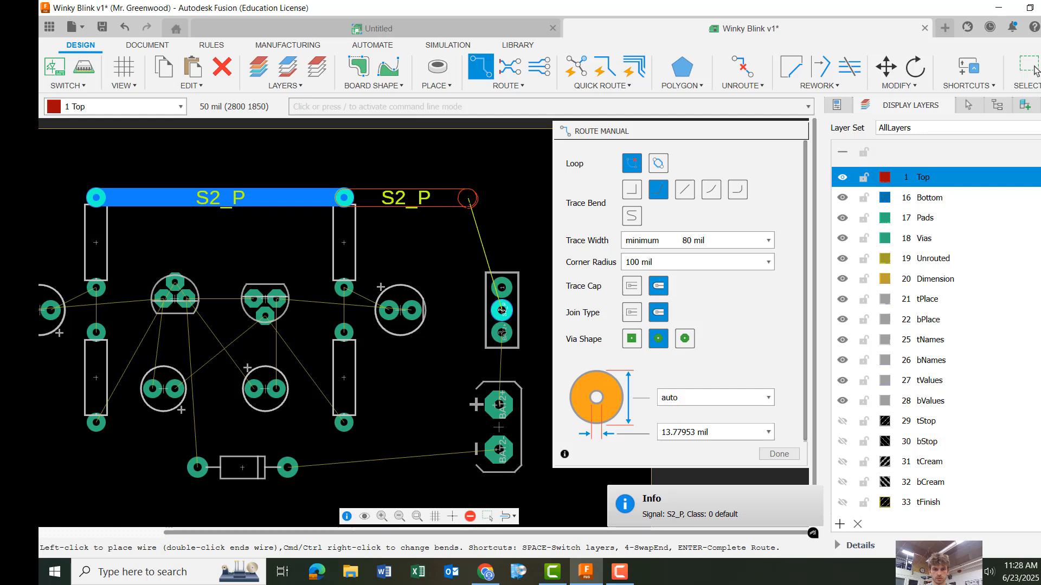
pyautogui.click(499, 310)
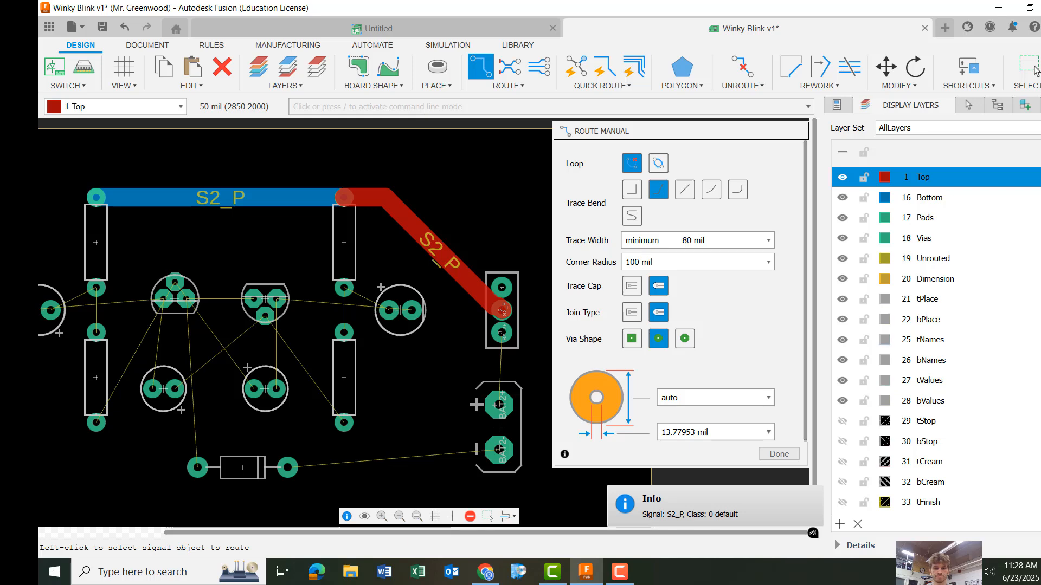
# Step: Examine how the bottom-layer and top-layer S2_P traces meet the resistor and switch pads
pyautogui.scroll(-2, 358, 158)
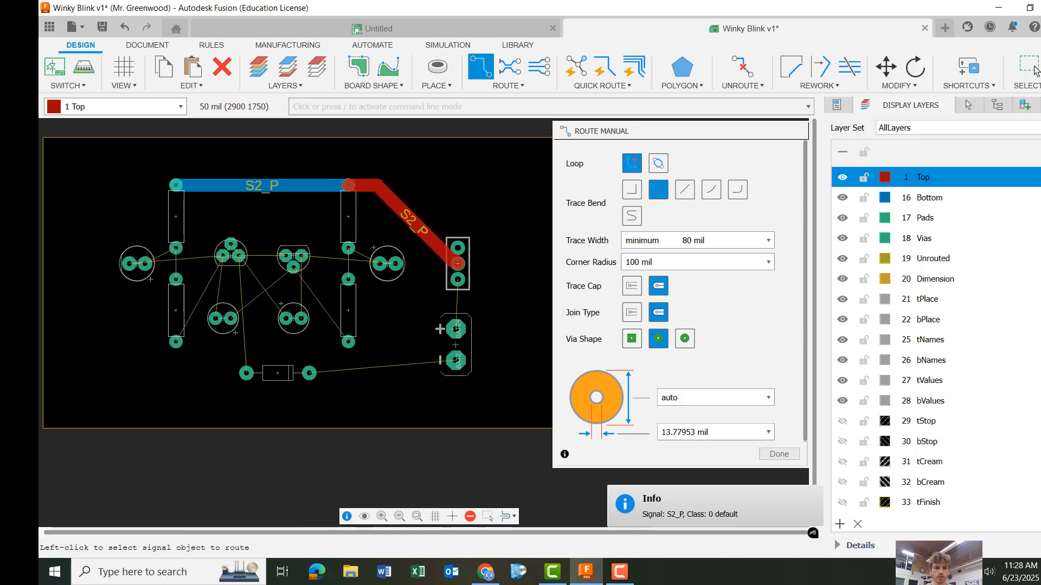
pyautogui.scroll(5, 190, 184)
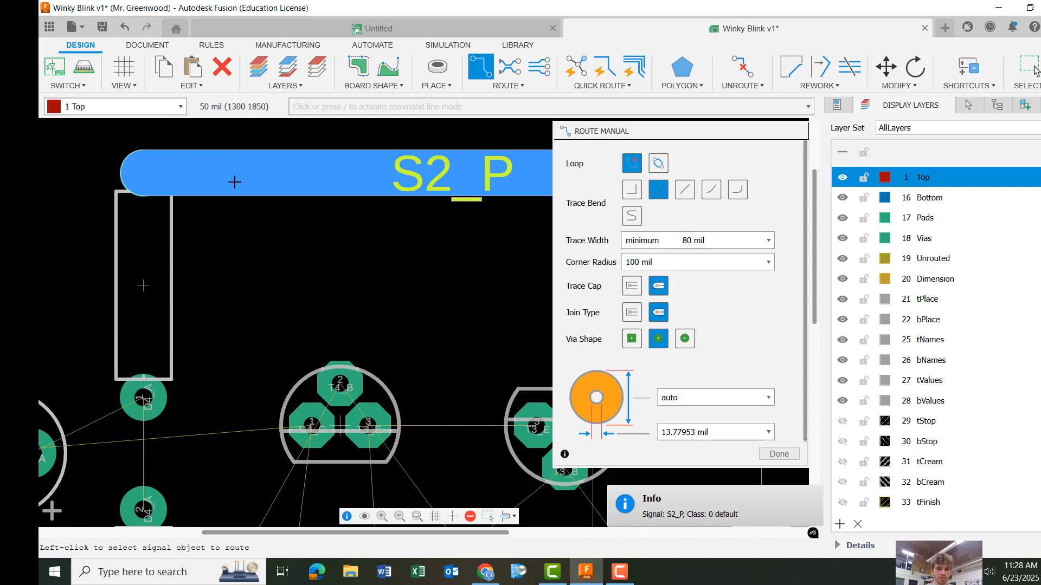
pyautogui.scroll(-1, 208, 166)
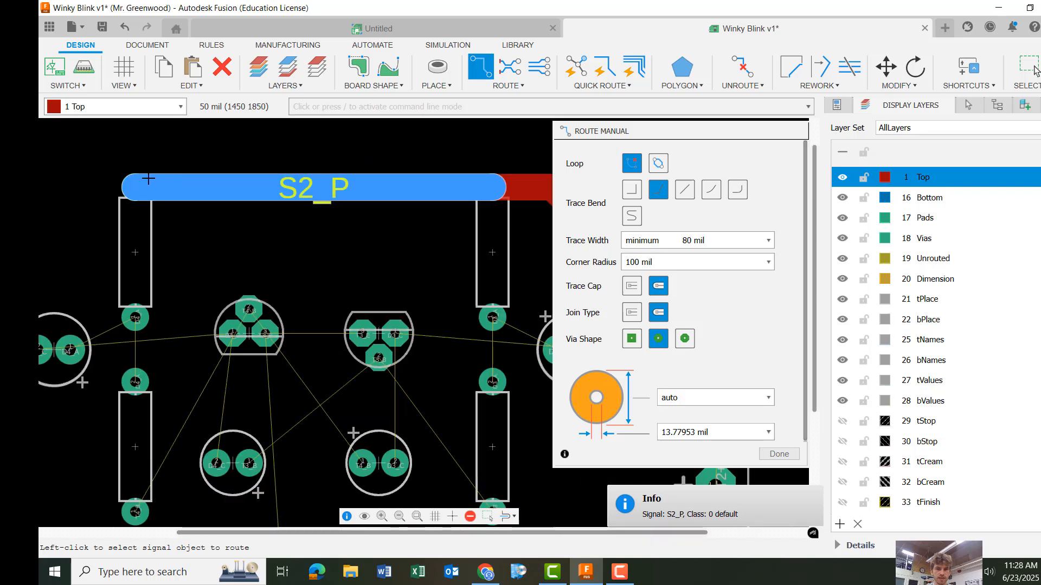
pyautogui.scroll(-1, 129, 183)
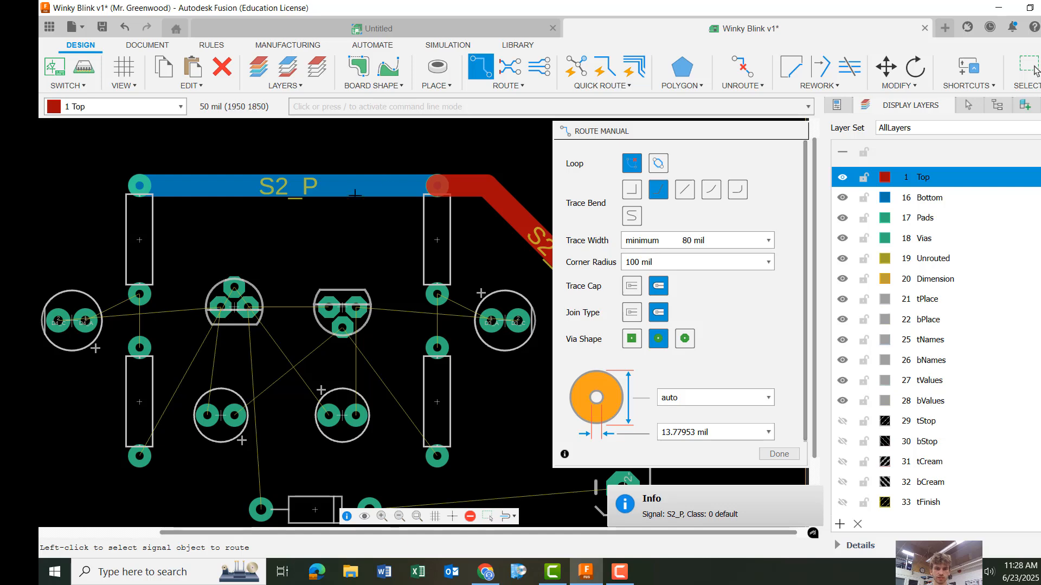
pyautogui.scroll(1, 514, 137)
pyautogui.scroll(3, 424, 185)
pyautogui.scroll(-3, 422, 187)
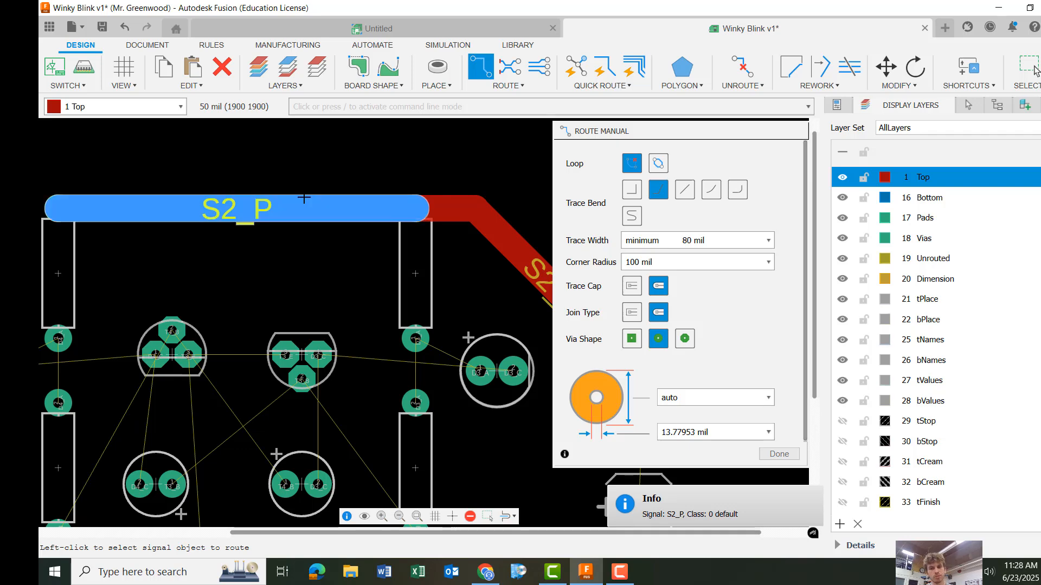
pyautogui.scroll(-2, 304, 198)
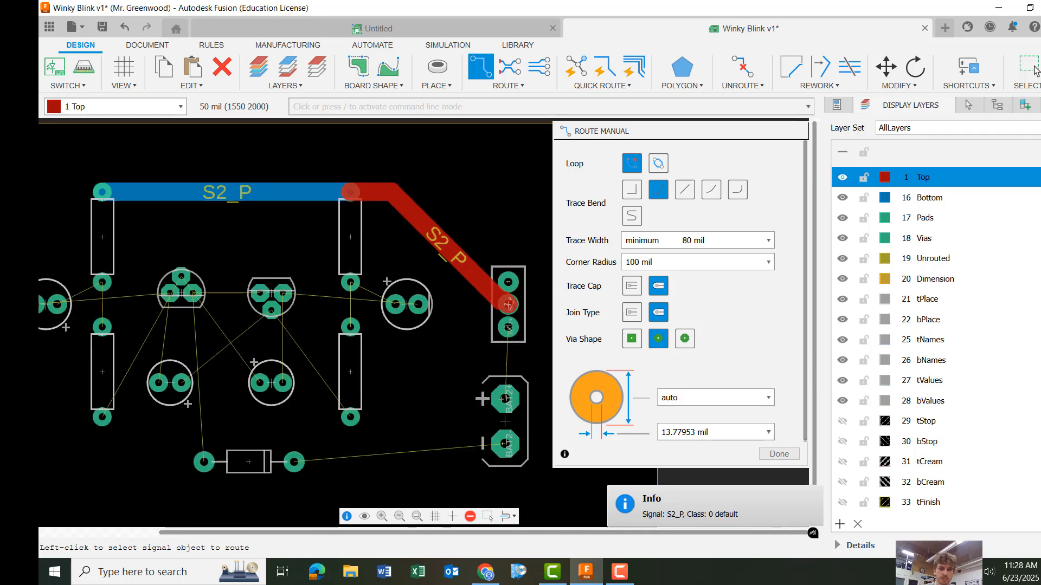